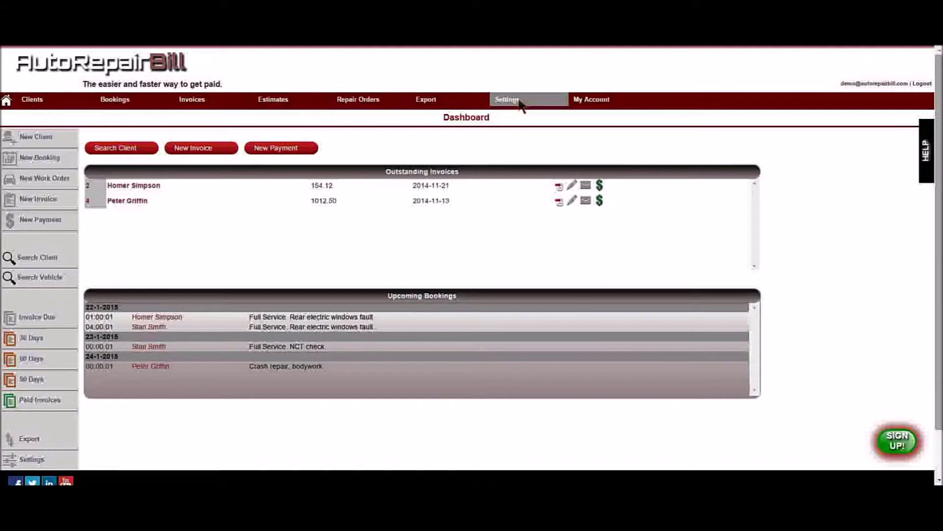
- Enable 'Show Pay/Book Now Links' in the business settings and review the tax rates
left_click(519, 101)
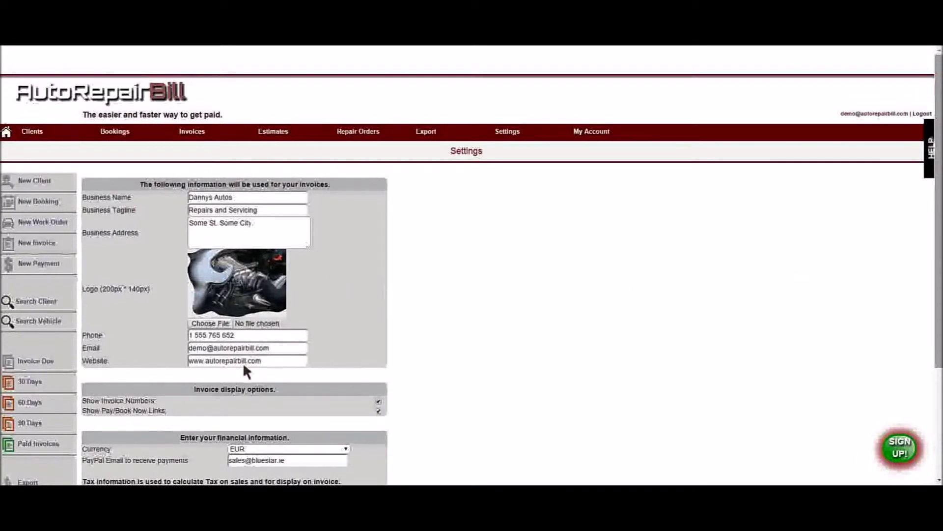
left_click(379, 411)
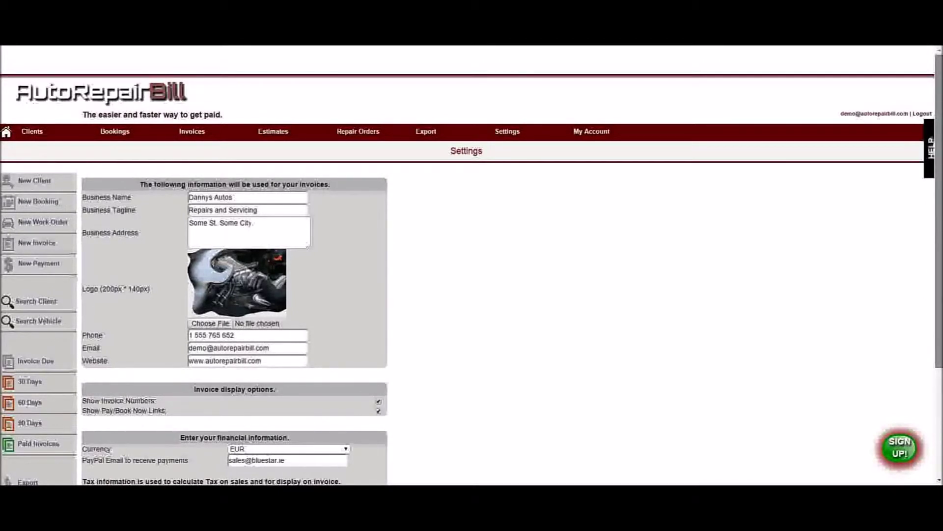
scroll(472, 265, "down", 5)
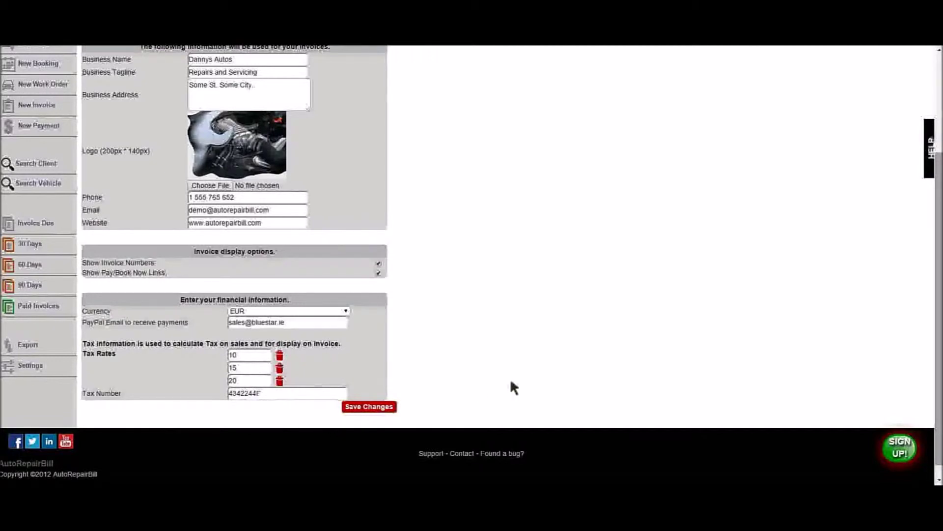
scroll(599, 137, "up", 3)
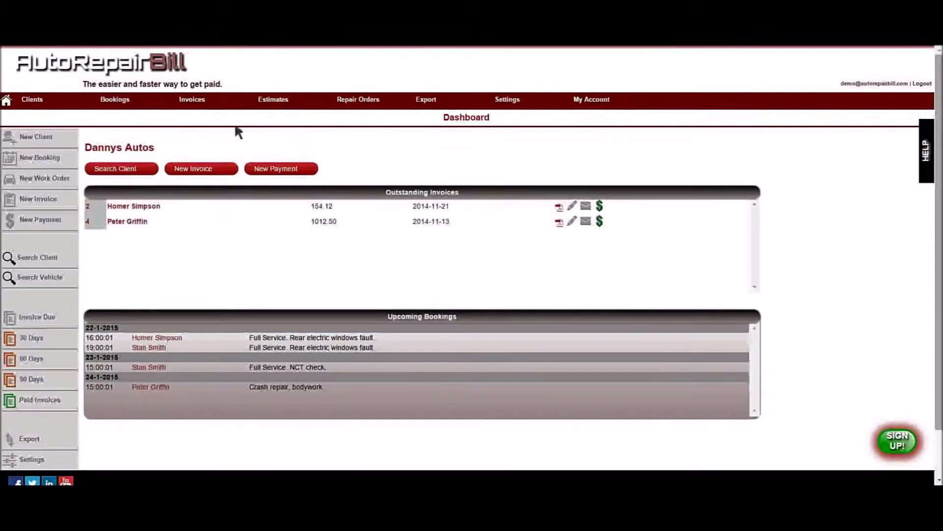
- Start a new client and enter the client's first name, surname, address, phone number and e-mail
mouse_move(44, 103)
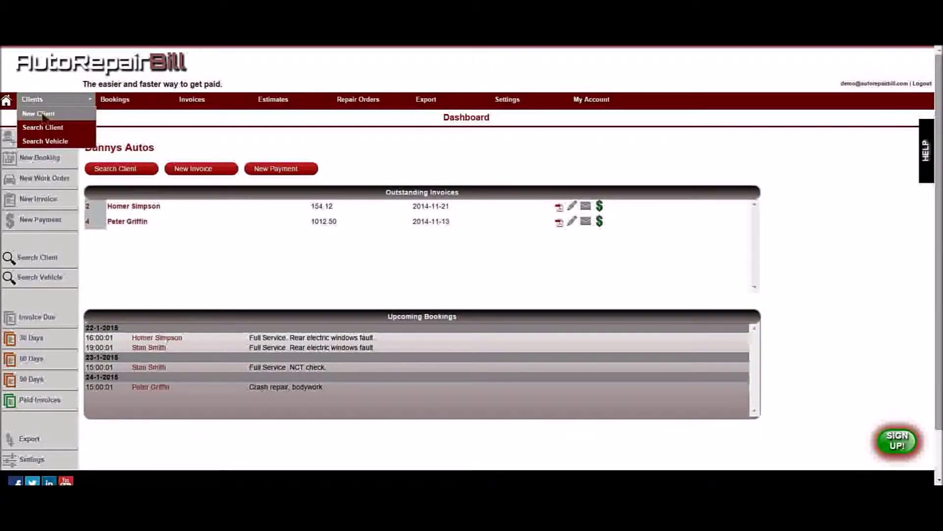
left_click(44, 116)
left_click(390, 157)
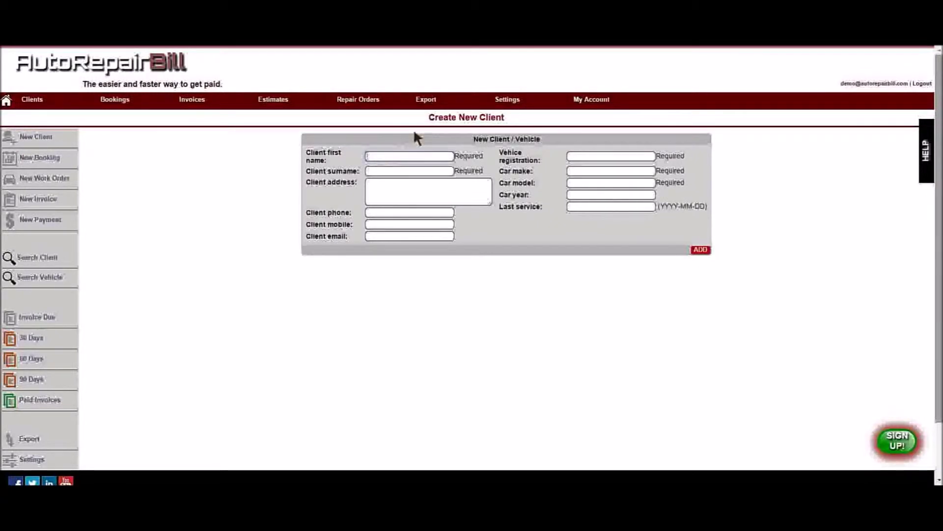
type("Marge")
key("Tab")
type("Simpson")
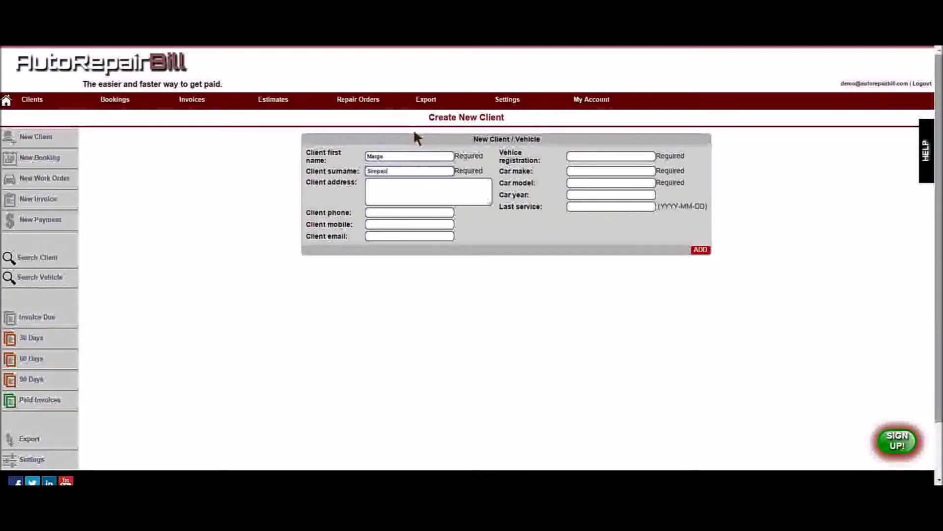
key("Tab")
type("Evergreen Terr")
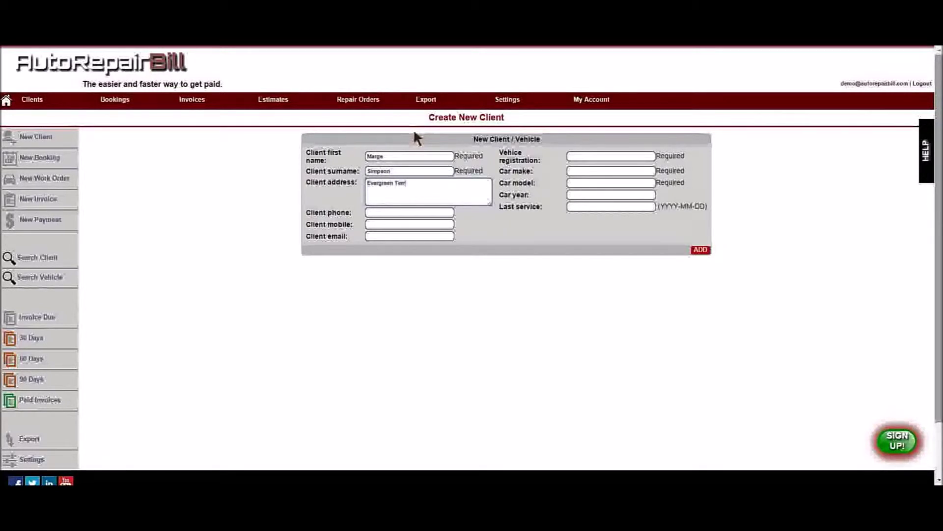
type("ace Springfield")
key("Tab")
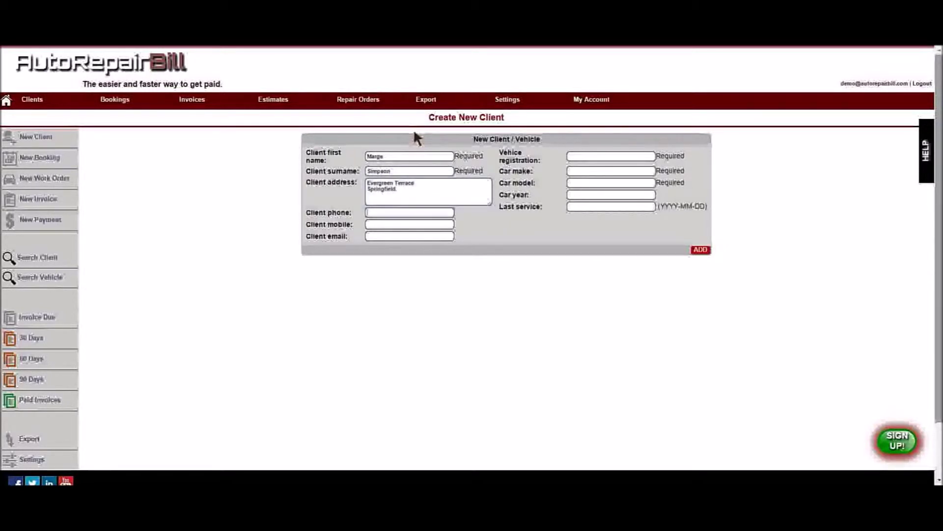
type("555-545-6767")
key("Tab")
key("Tab")
type("marge")
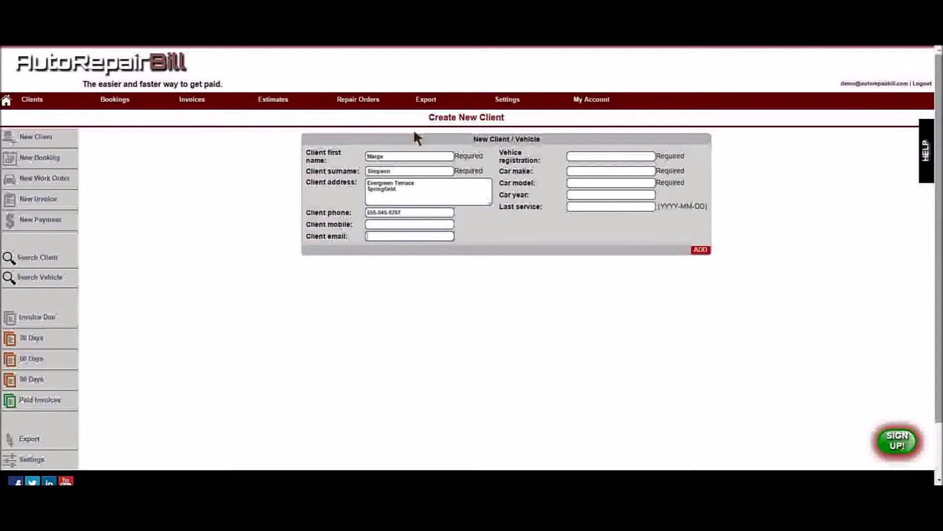
type("@thesimpsons.com")
- Add the 2002 Ford Fiesta, registration 454FGF64DF, and save the new client
key("Tab")
type("454FGF")
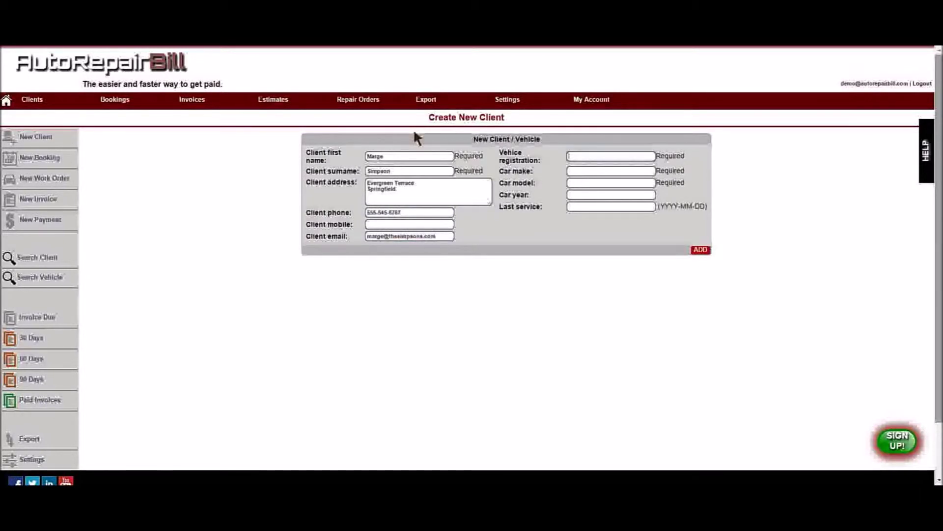
type("64DF")
key("Tab")
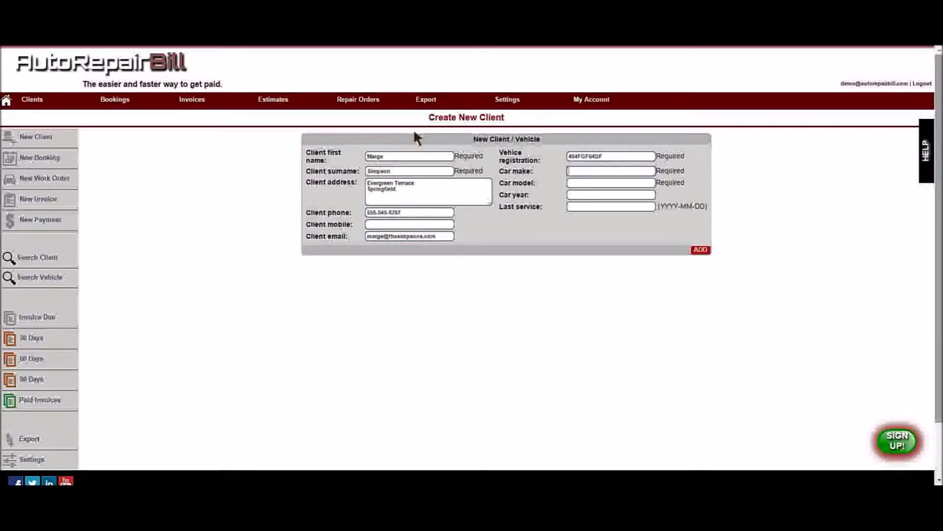
type("Ford")
key("Tab")
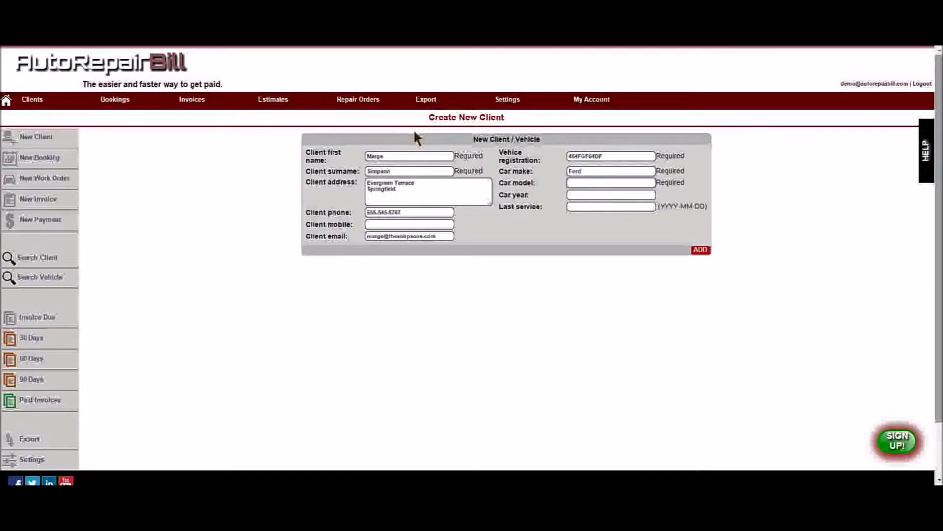
type("Fiesta")
key("Tab")
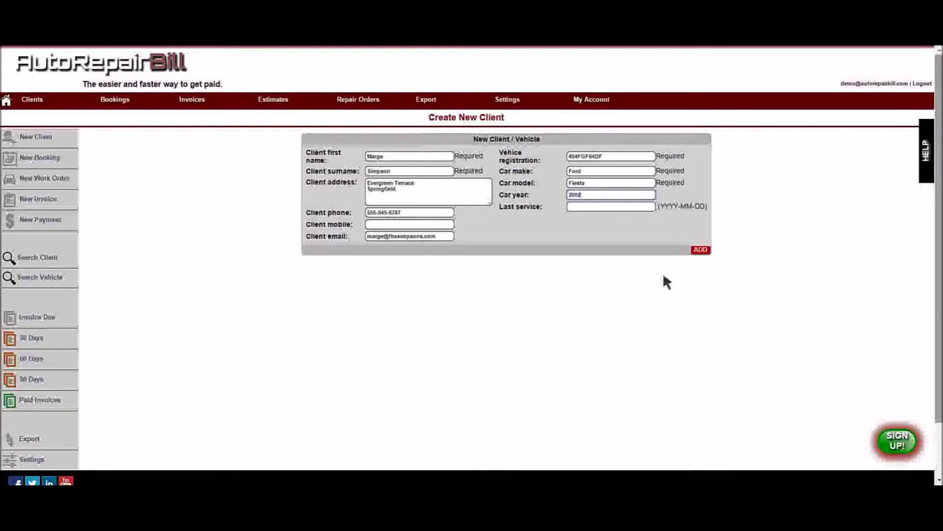
left_click(700, 250)
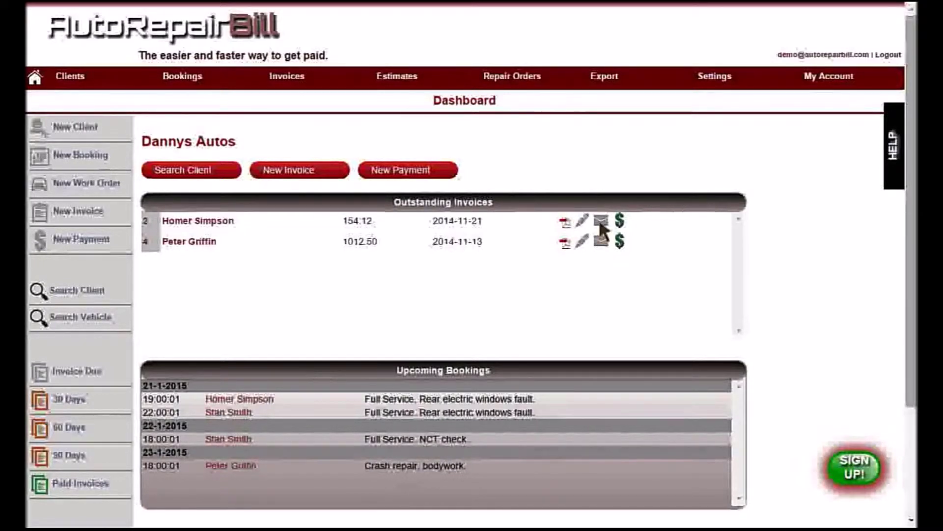
- Open the New Payment form for invoice 2 (154.12) and close it without paying
left_click(619, 221)
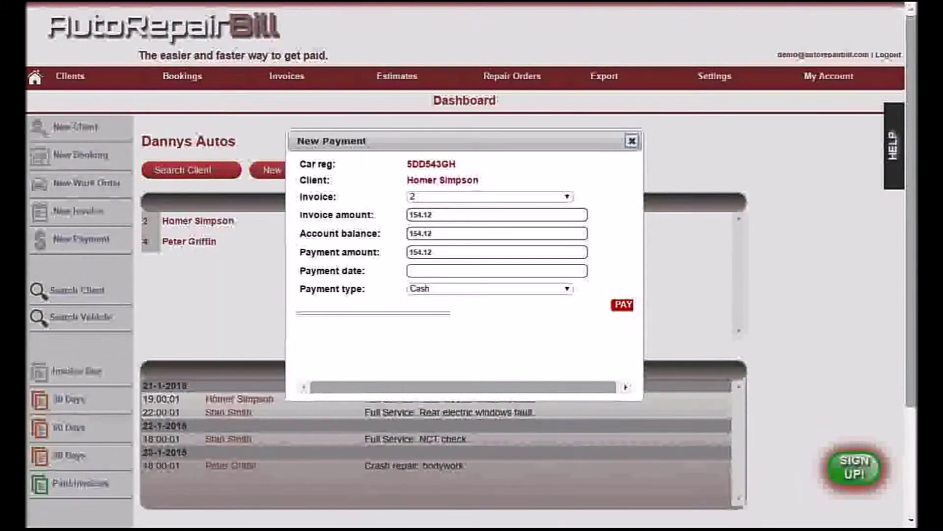
left_click(631, 141)
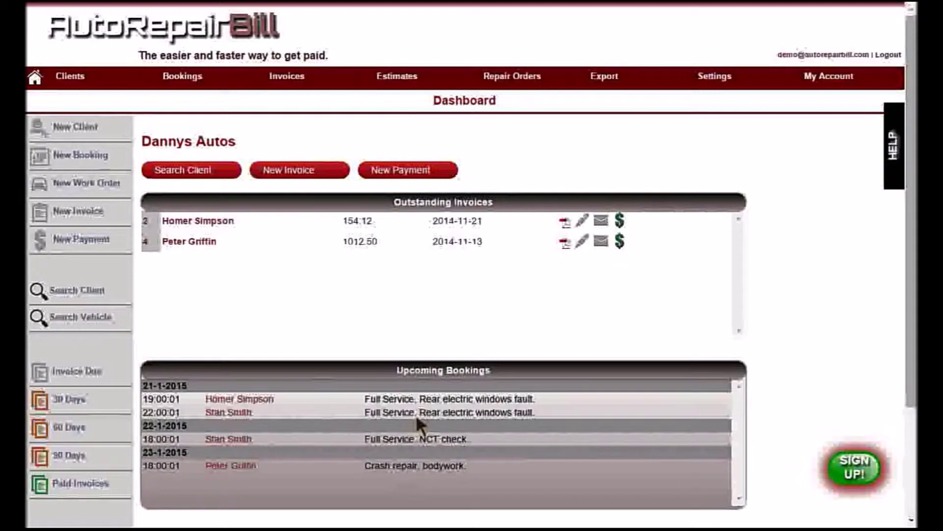
- Use Clients > Search Client to list all four clients with their vehicles
left_click(76, 78)
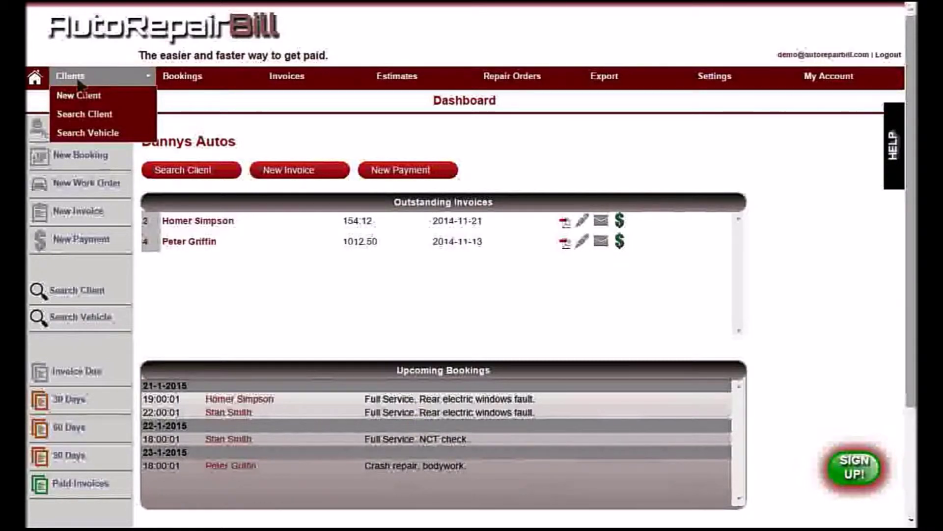
left_click(84, 114)
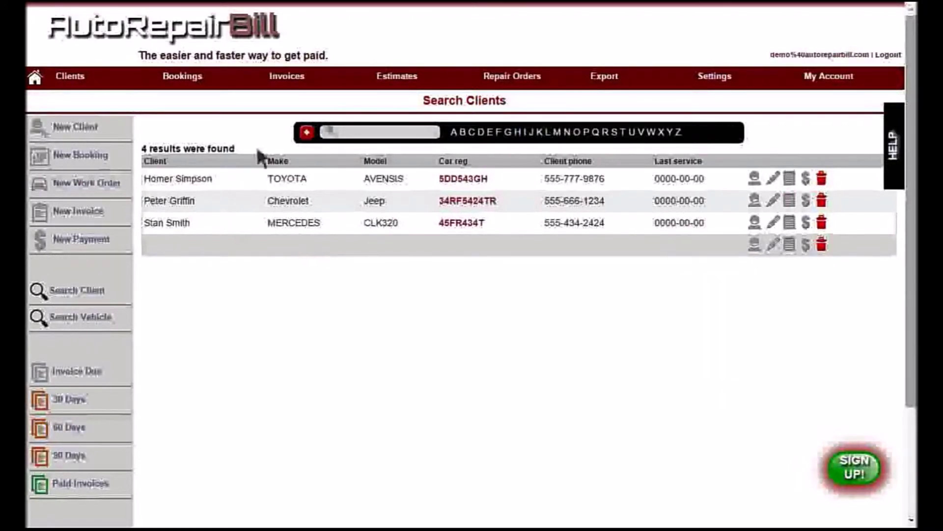
- Show the Outstanding Invoices list ($1202 across two invoices), then browse the other navigation menus
mouse_move(294, 79)
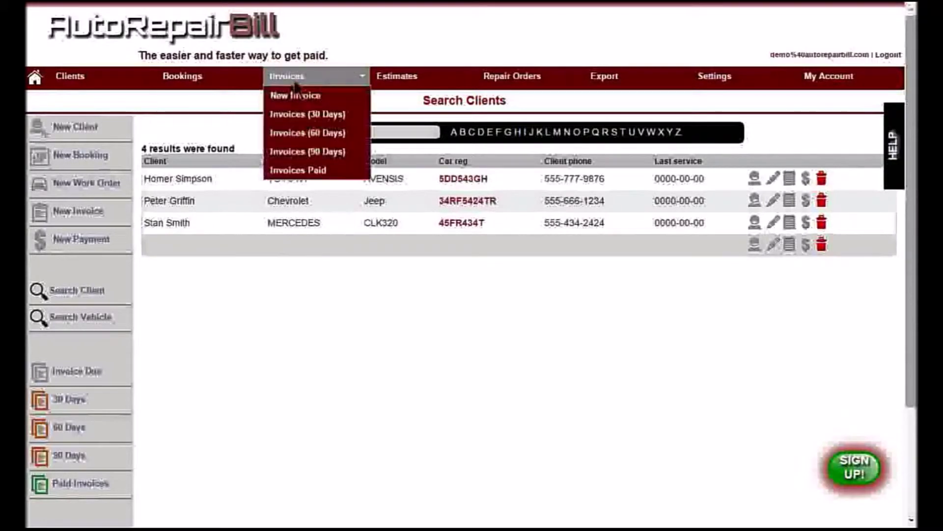
left_click(295, 85)
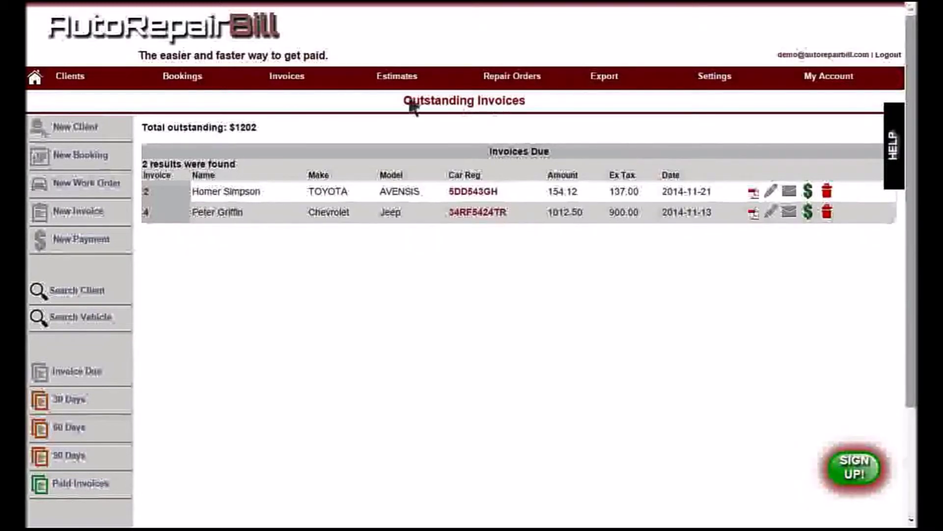
mouse_move(353, 88)
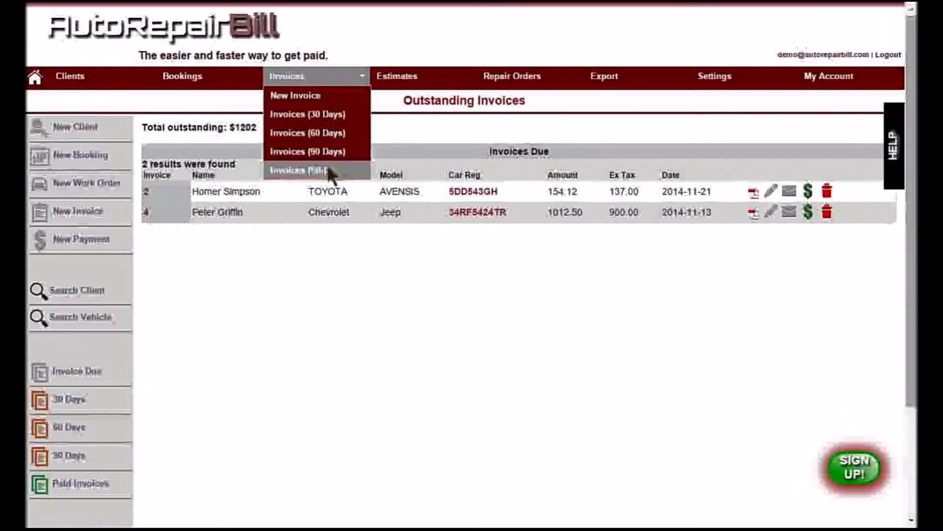
left_click(298, 252)
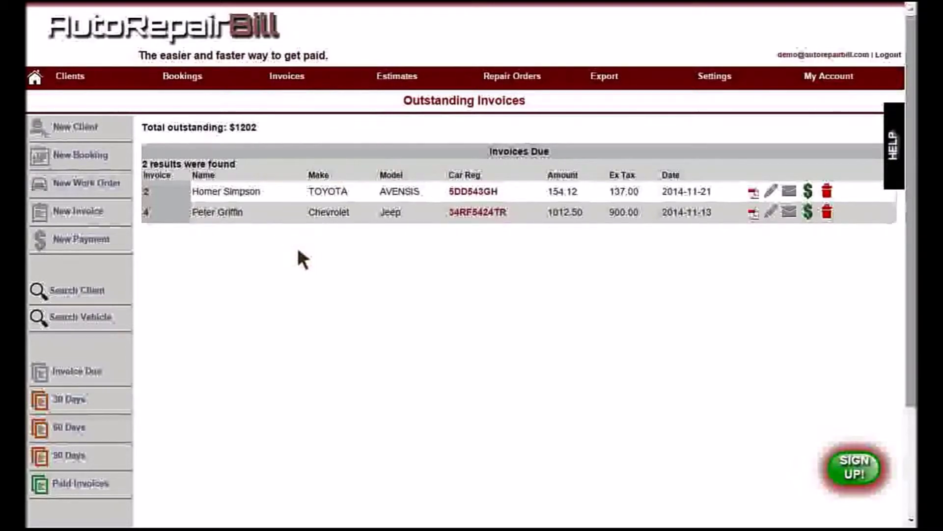
mouse_move(201, 81)
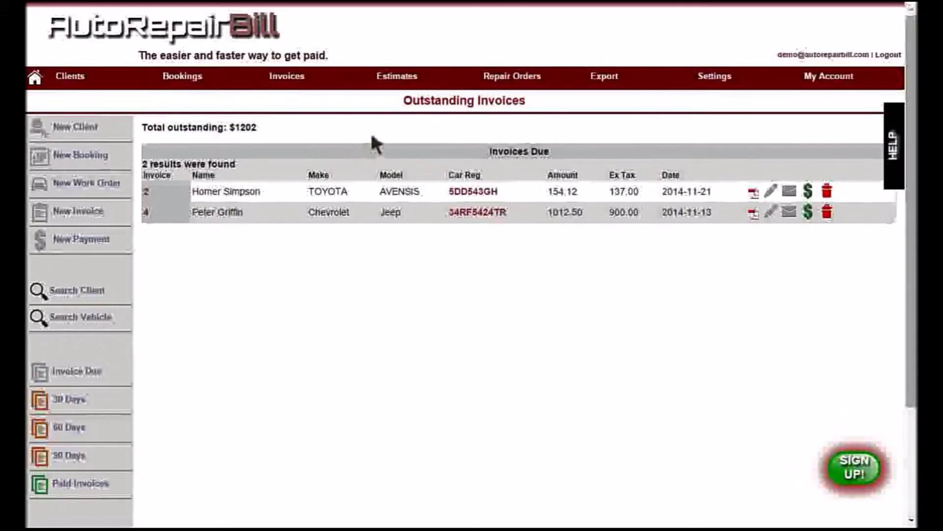
mouse_move(406, 74)
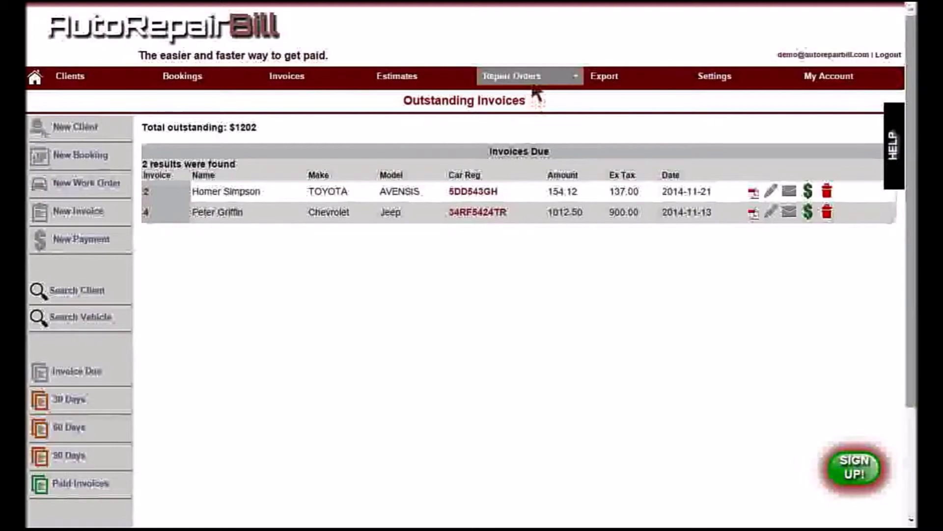
mouse_move(535, 82)
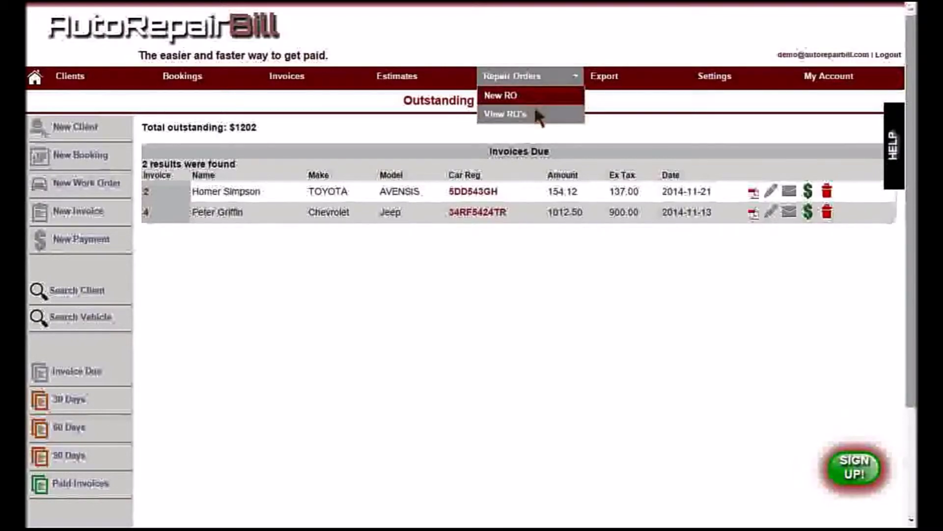
- Go to Manage Bookings and start a New Booking
left_click(505, 104)
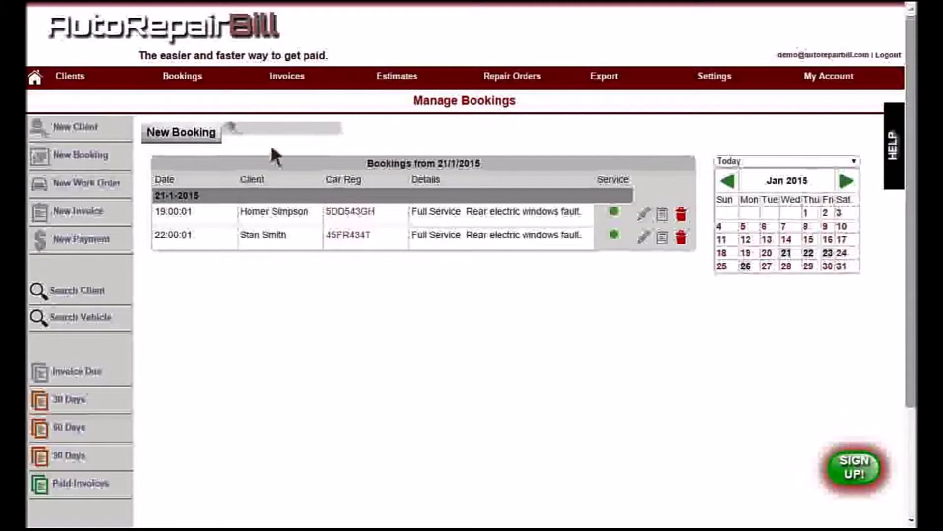
left_click(181, 138)
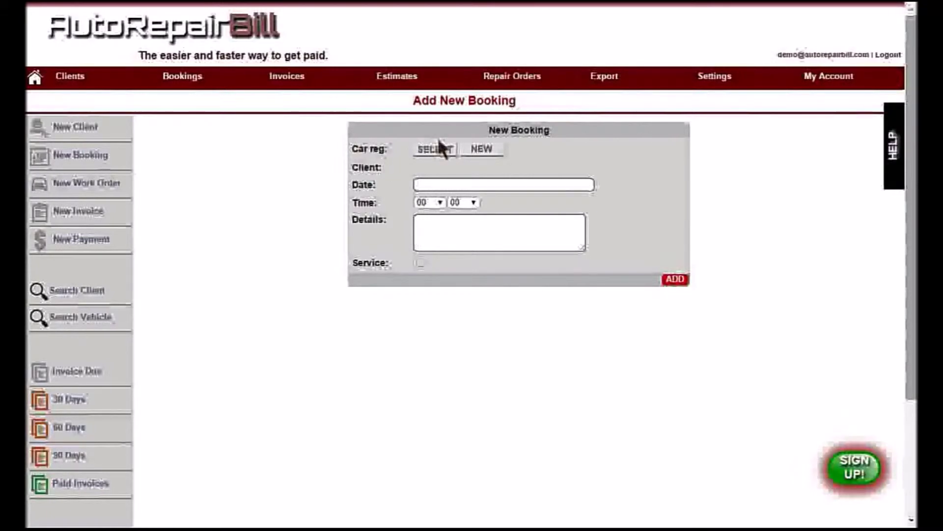
left_click(444, 153)
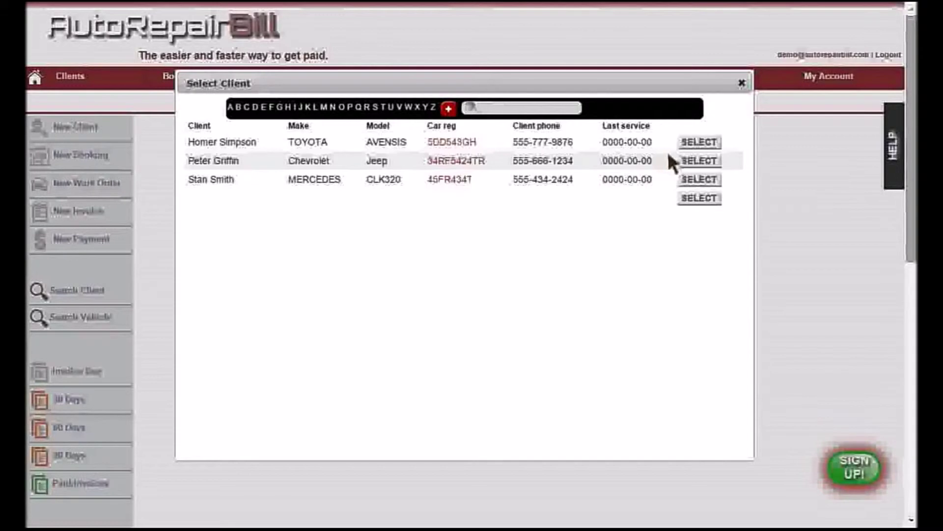
left_click(699, 162)
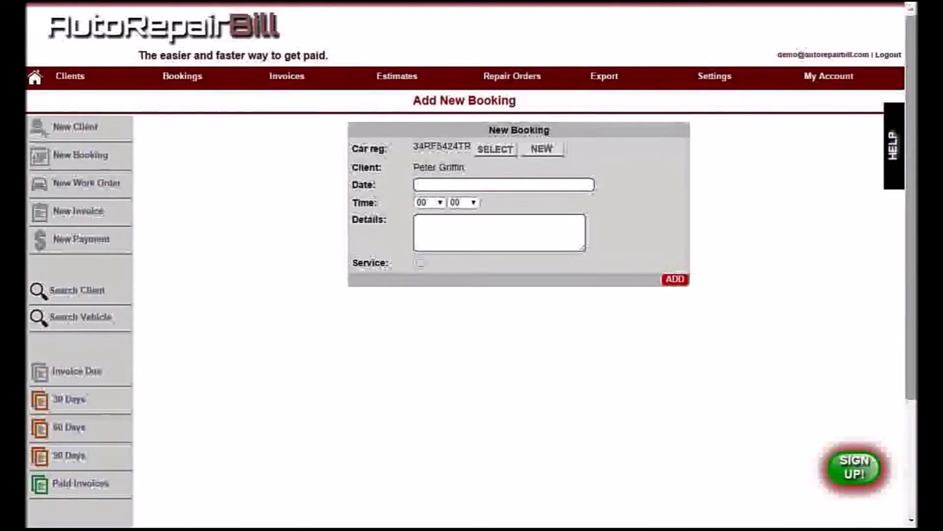
left_click(563, 187)
left_click(512, 293)
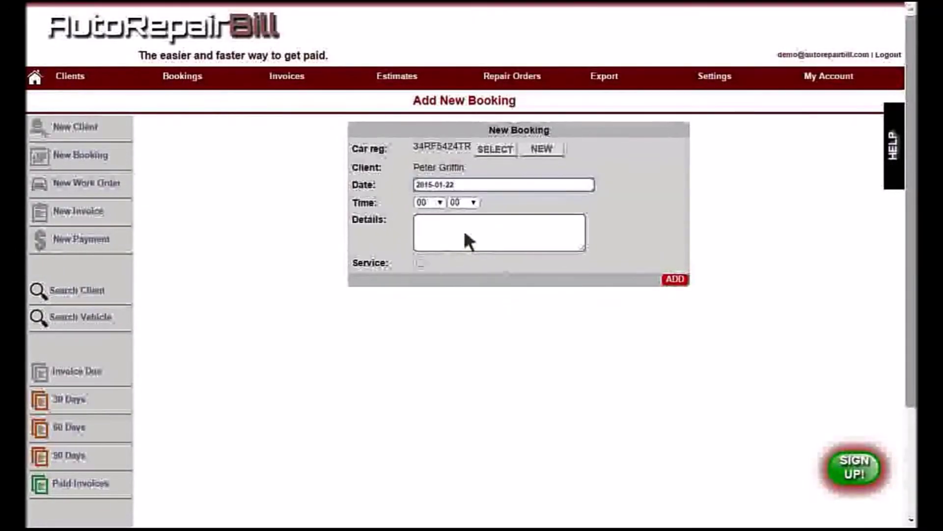
left_click(430, 211)
left_click(464, 203)
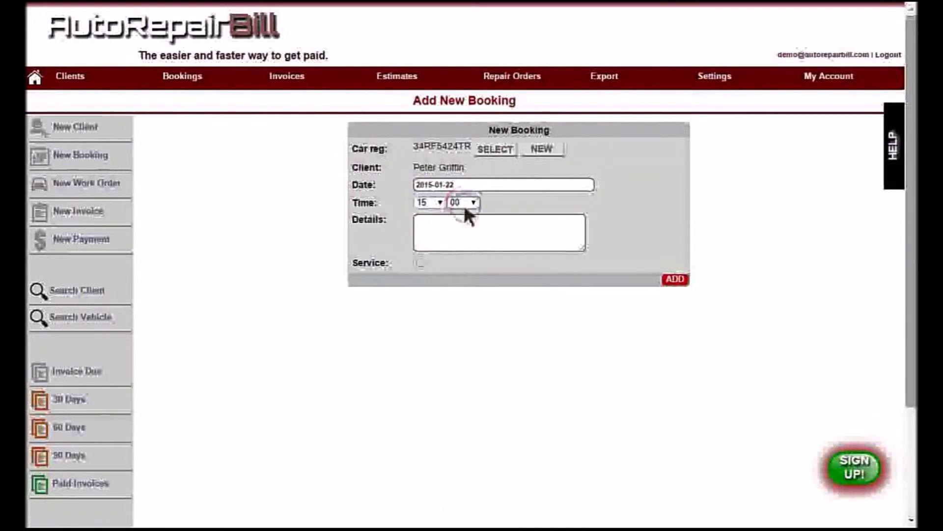
left_click(465, 210)
- Add the details 'Carry out service', mark it as a Service and save the booking
left_click(471, 231)
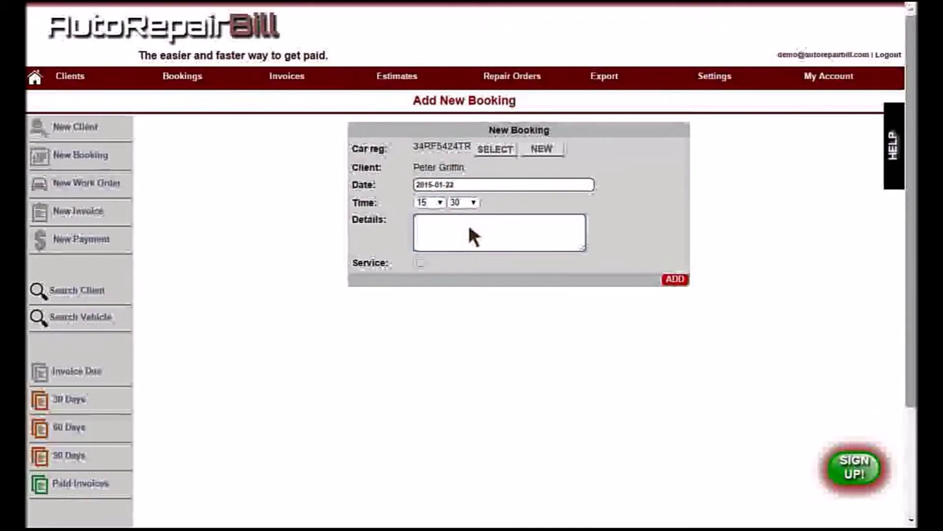
type("Carry out service.")
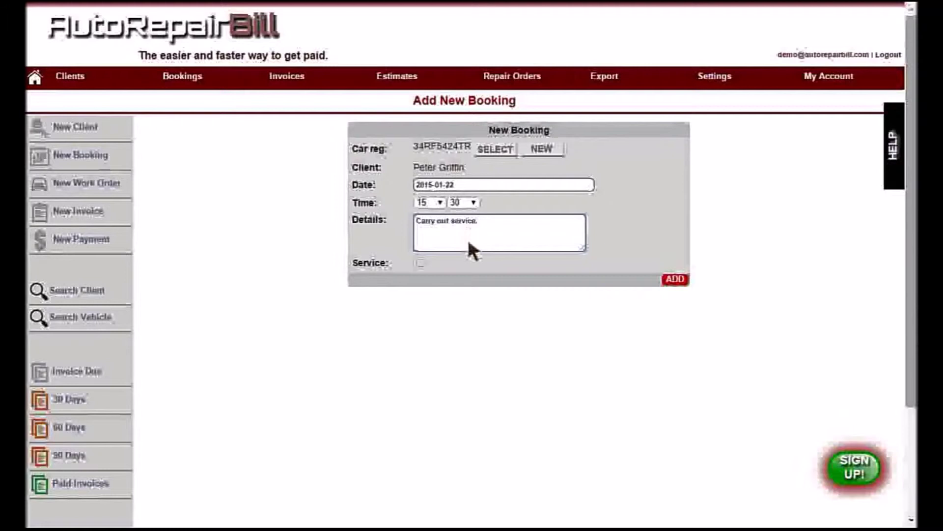
left_click(421, 263)
left_click(680, 280)
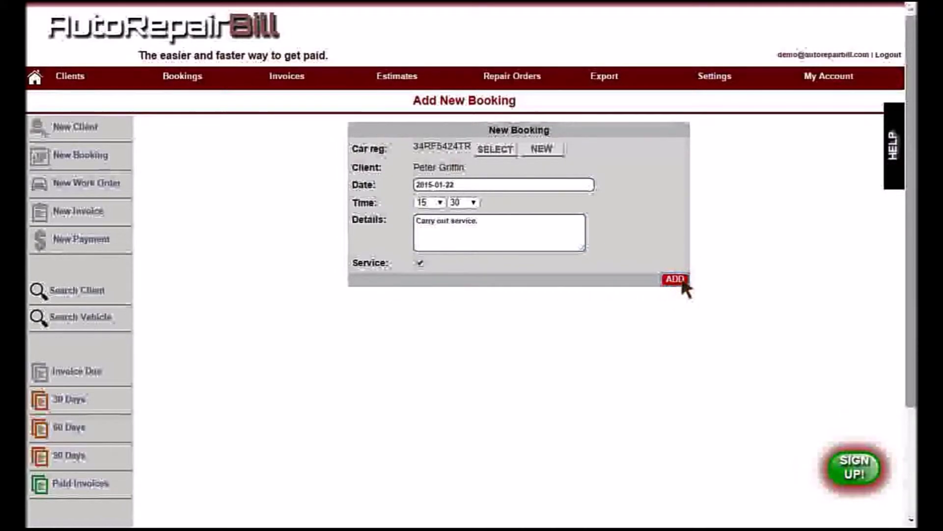
left_click_drag(242, 317, 567, 316)
left_click(567, 316)
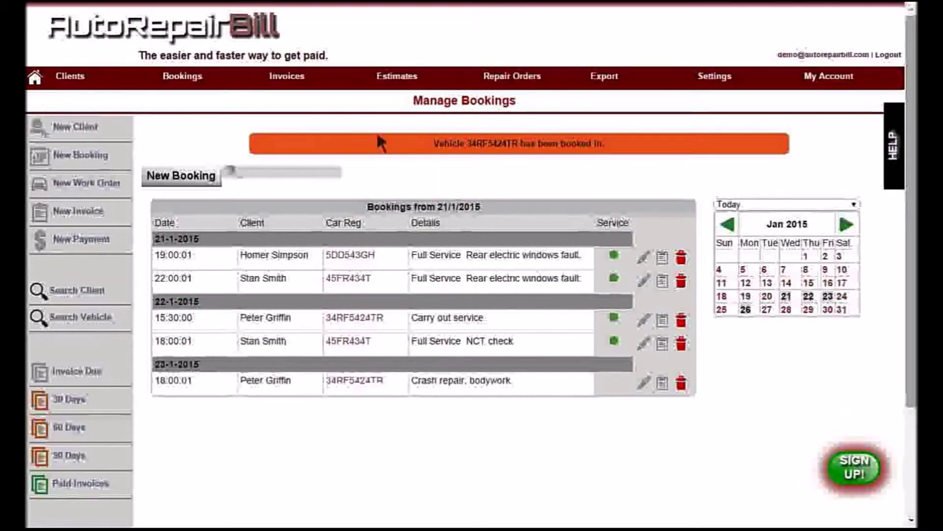
left_click(291, 78)
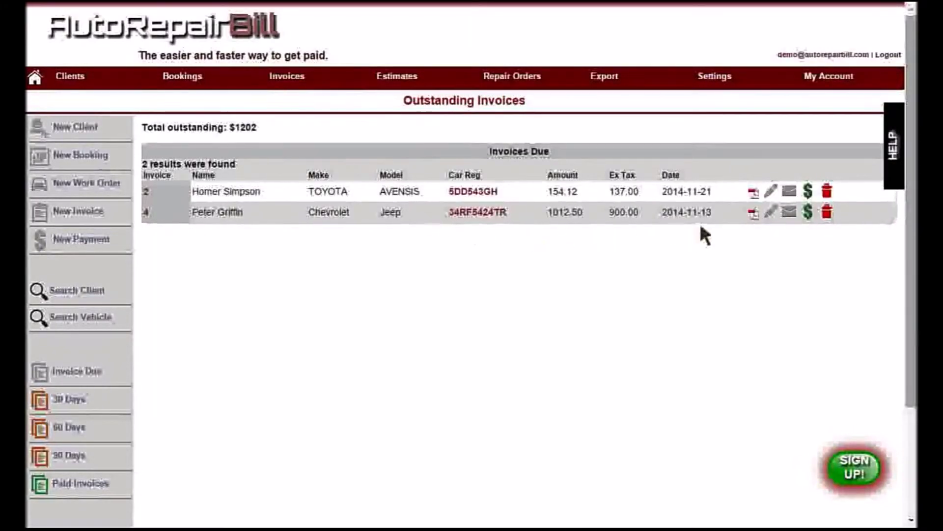
left_click(789, 191)
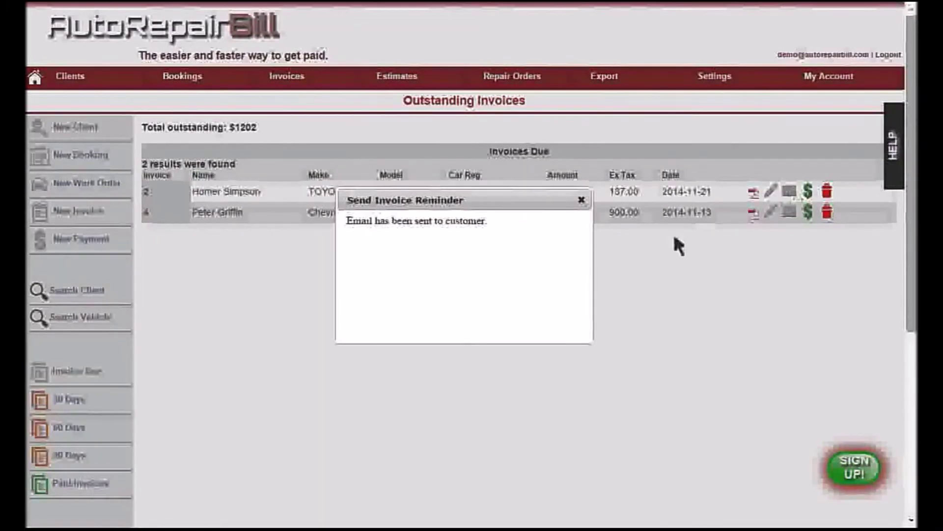
left_click(580, 199)
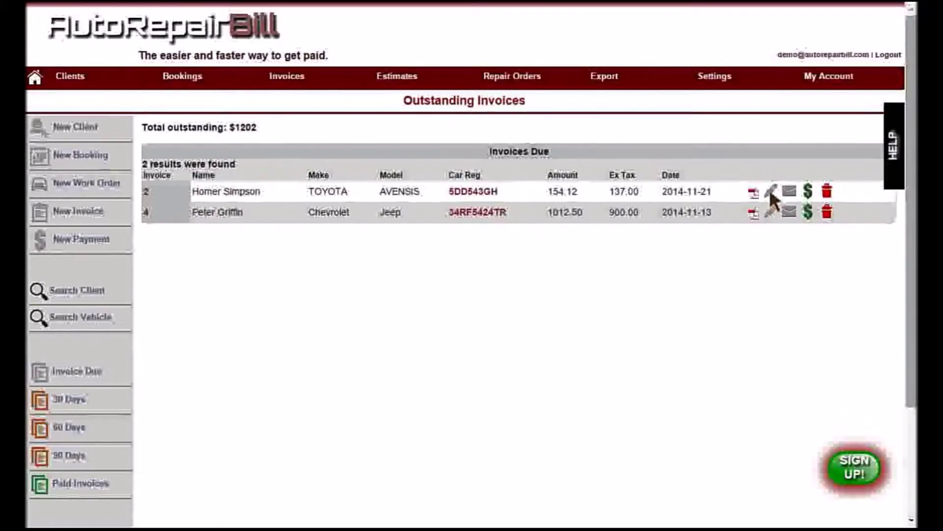
left_click(770, 189)
scroll(509, 151, "down", 6)
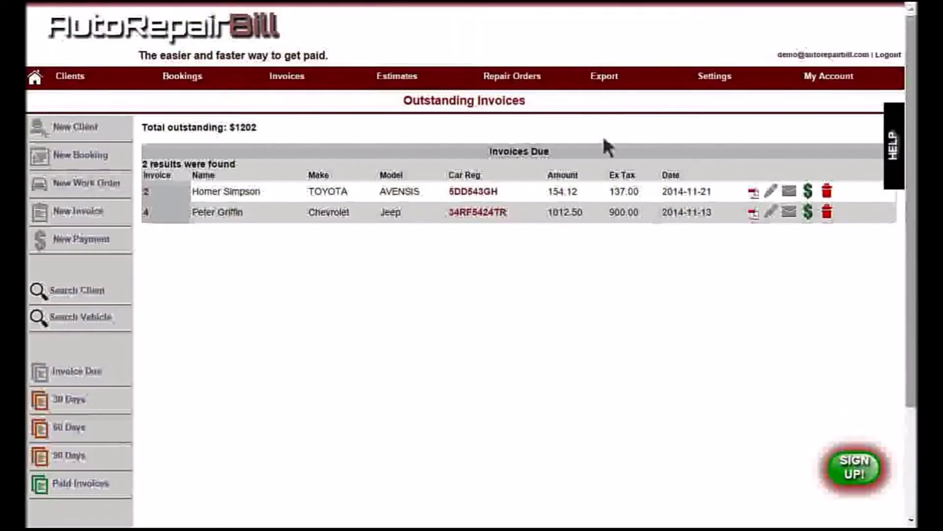
left_click(808, 213)
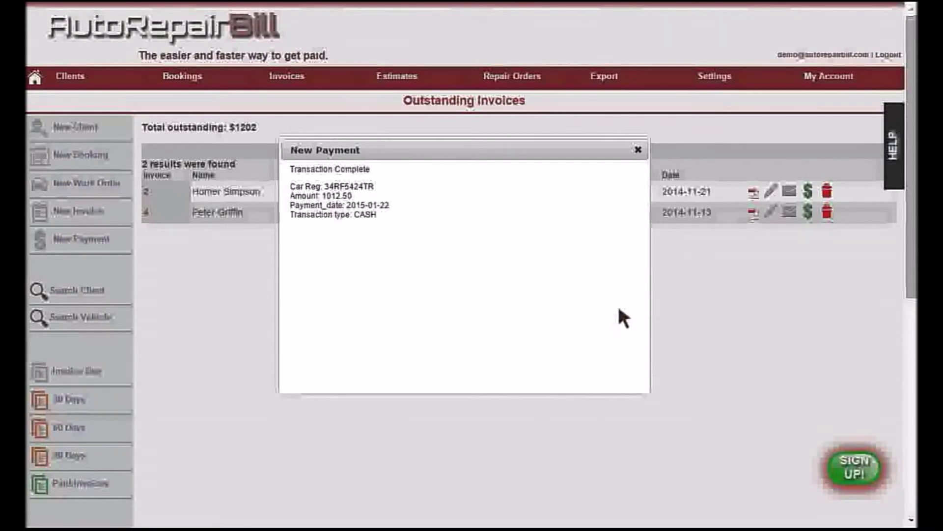
left_click(639, 148)
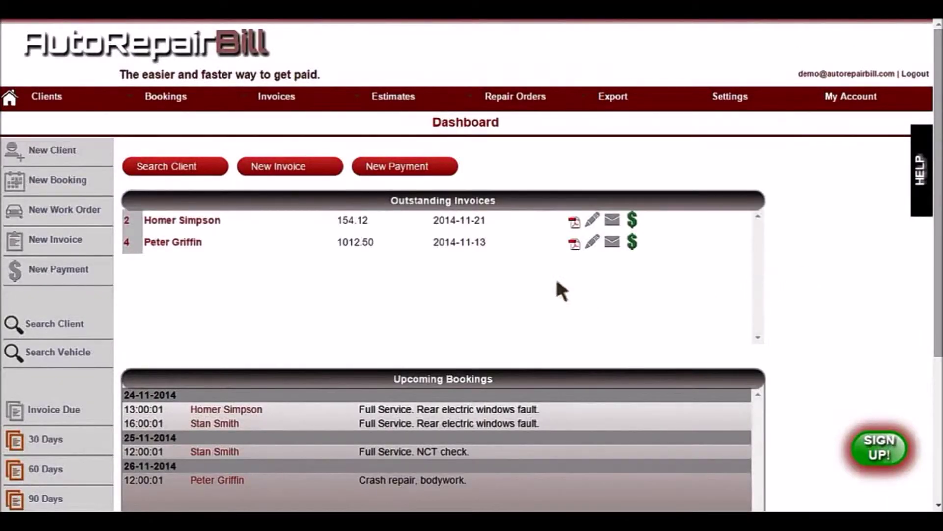
- Start a blank New Invoice for Dannys Autos from the Invoices menu
mouse_move(282, 98)
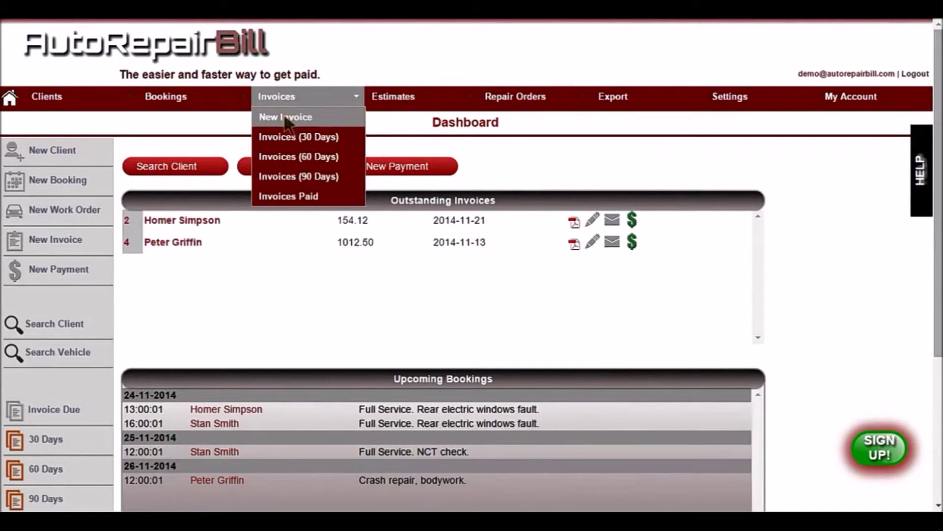
left_click(287, 120)
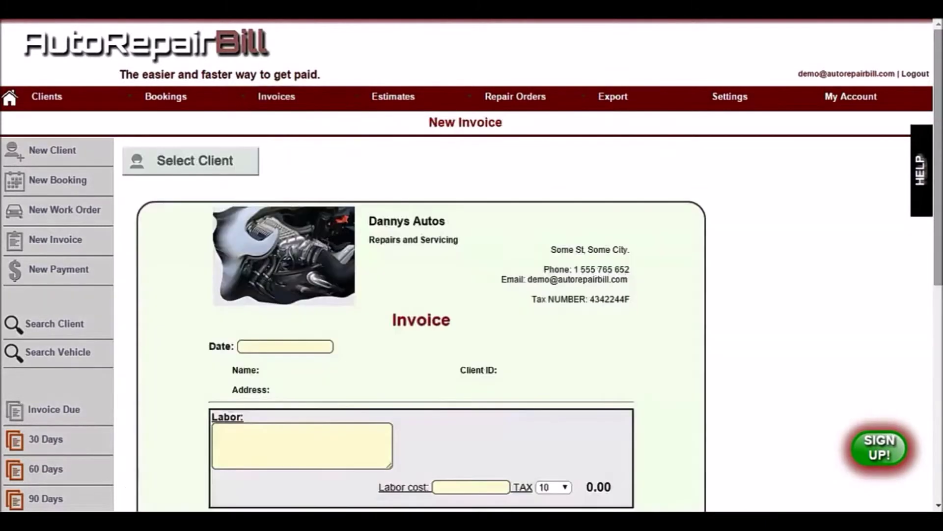
- Choose the Toyota Avensis client, date the invoice 2014-11-24, and enter 'Carry out service.' labour at 120
left_click(234, 164)
left_click(730, 136)
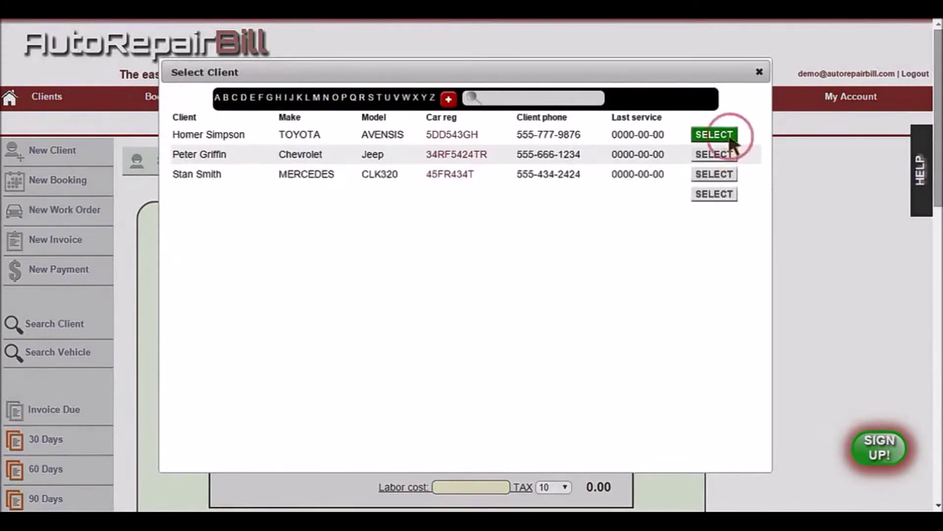
left_click(326, 346)
left_click(274, 307)
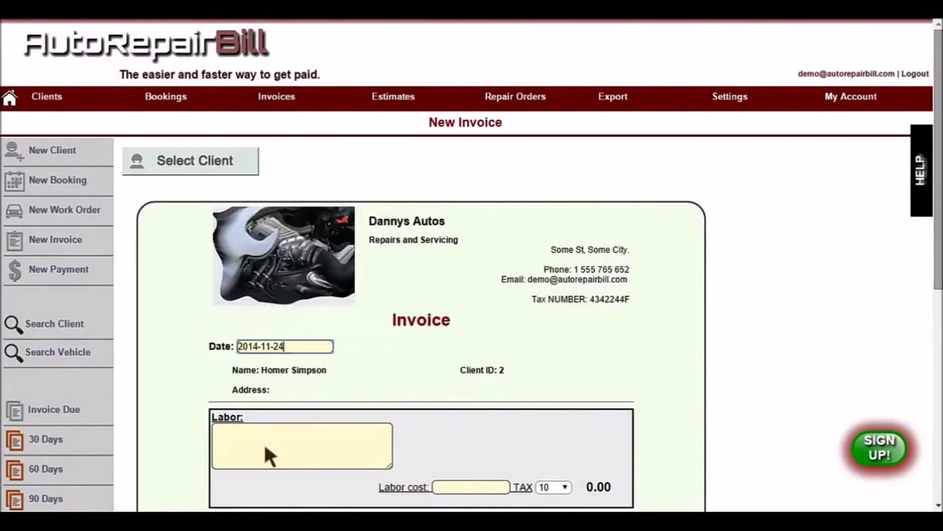
left_click(269, 456)
scroll(540, 299, "down", 5)
type("Carry")
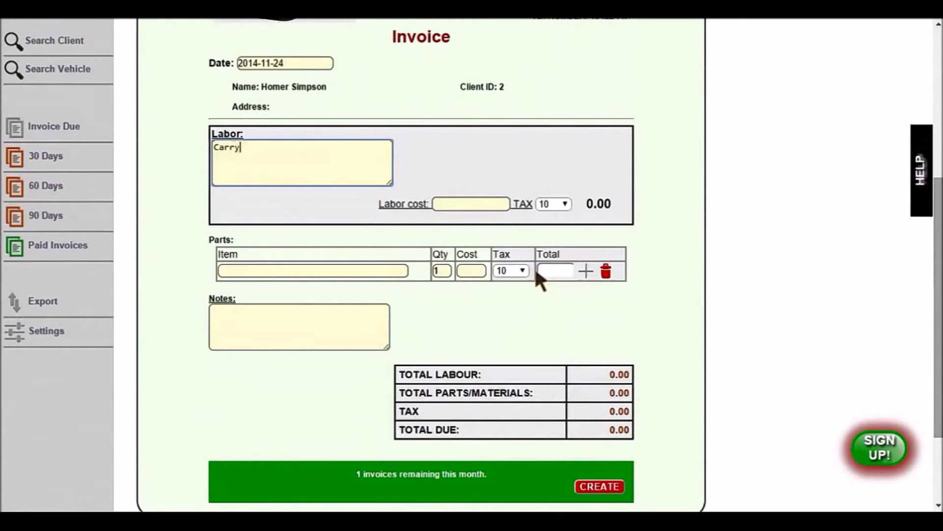
type(" out service.")
left_click(457, 202)
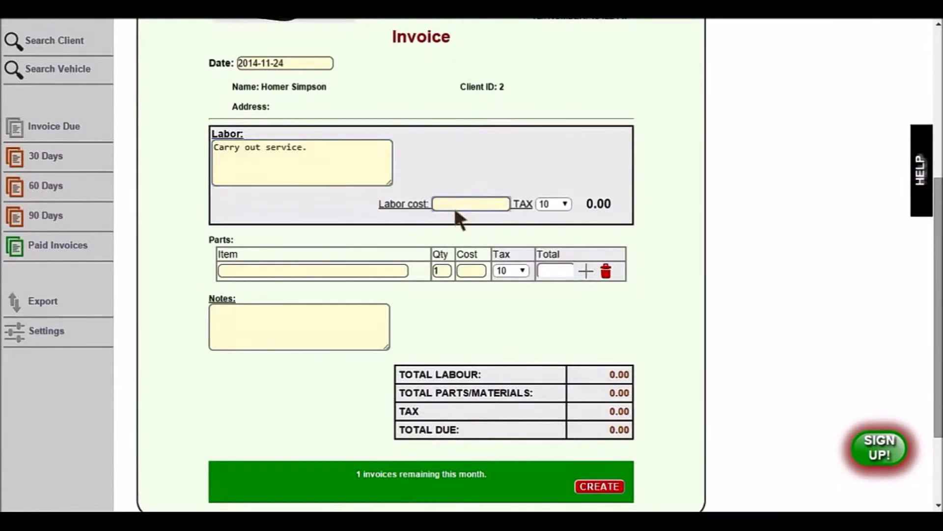
type("120")
- Add parts Oil change & filter at 25 and BRAKE LINE at 15
left_click(255, 270)
type("Oi")
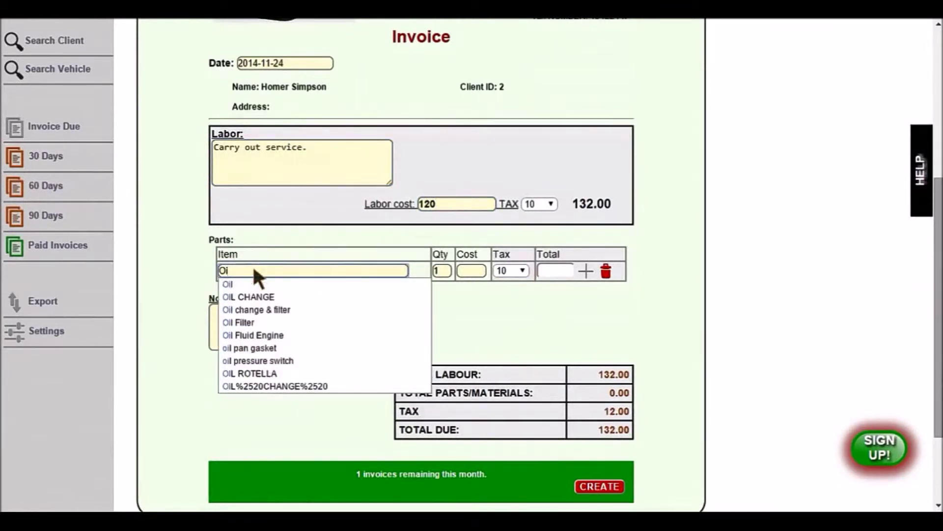
left_click(276, 310)
left_click(472, 271)
type("2")
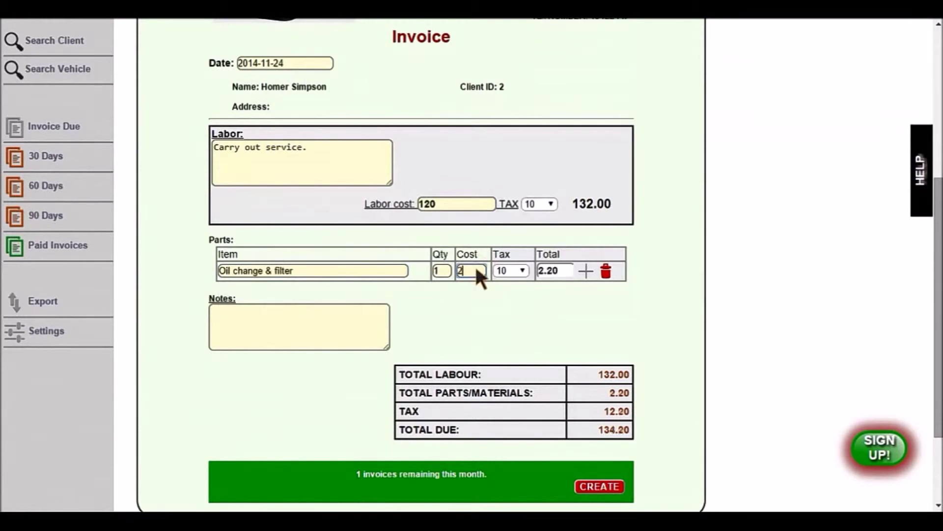
type("5")
left_click(585, 270)
left_click(310, 290)
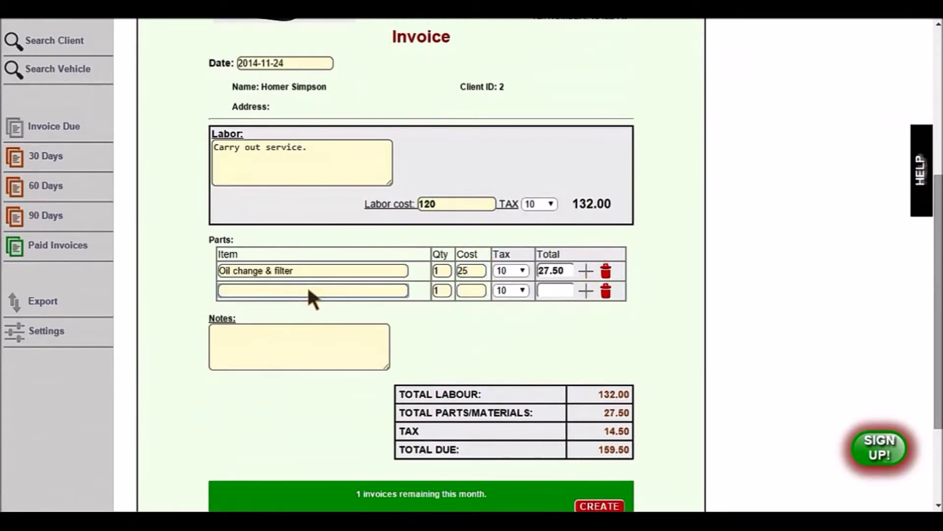
type("bra")
left_click(300, 317)
left_click(476, 286)
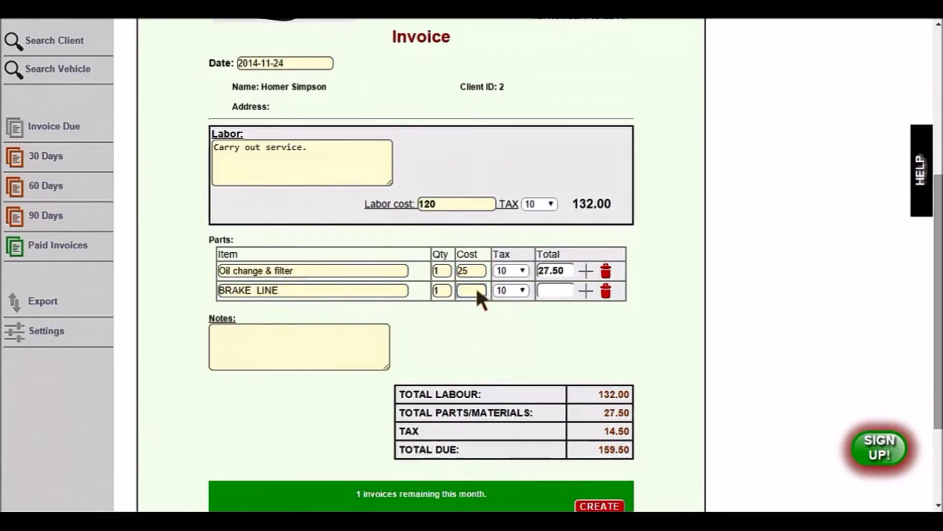
type("15")
- Add a third parts row for two Brake Discs at 26
left_click(586, 290)
left_click(310, 309)
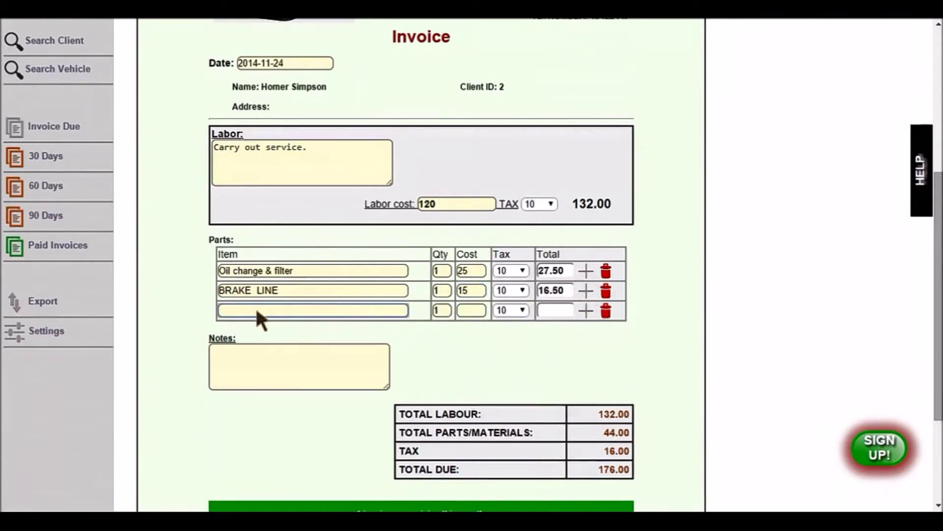
type("br")
left_click(388, 375)
key("Tab")
type("2")
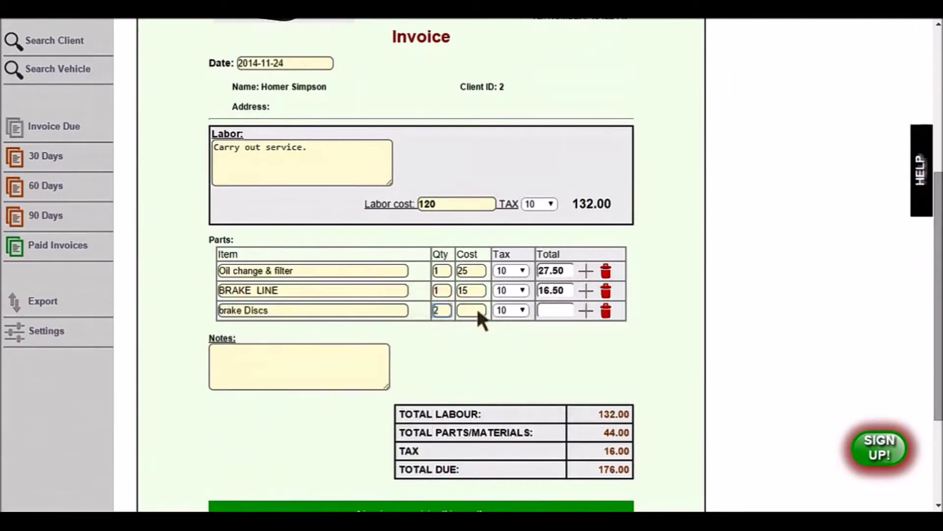
left_click(480, 316)
type("26")
scroll(542, 344, "down", 3)
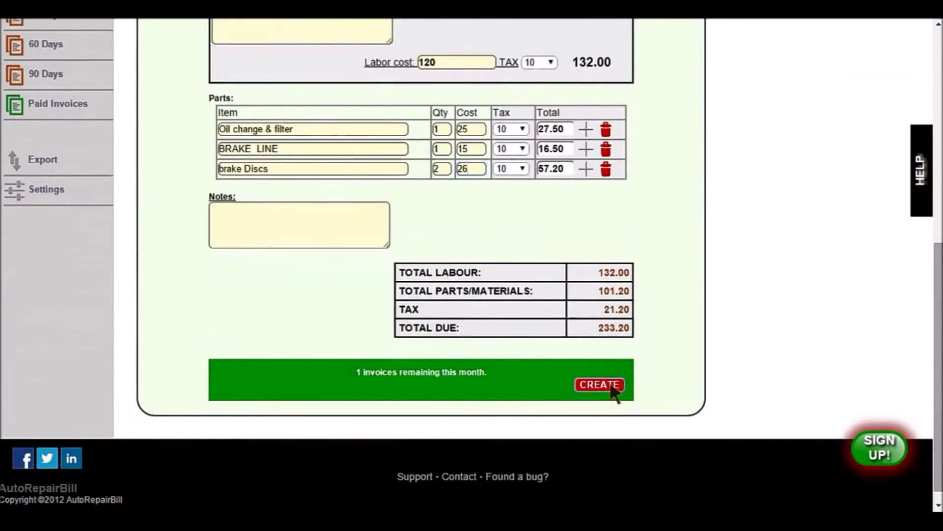
- Create the invoice and email it to the client, dismissing the sent confirmation
left_click(612, 387)
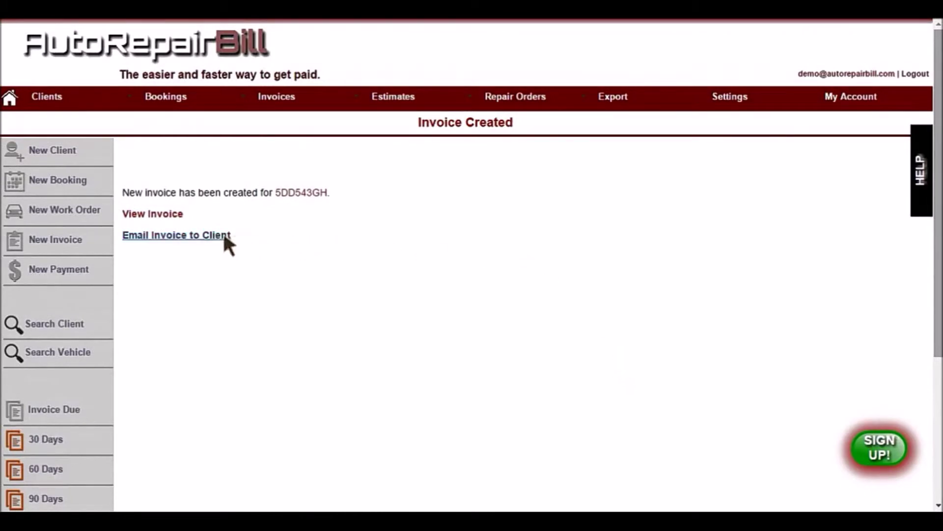
left_click(206, 236)
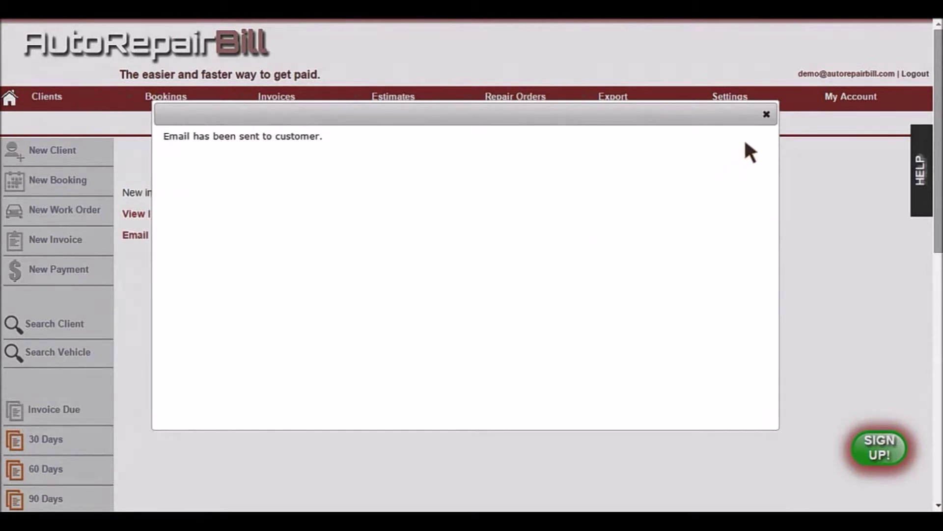
left_click(766, 114)
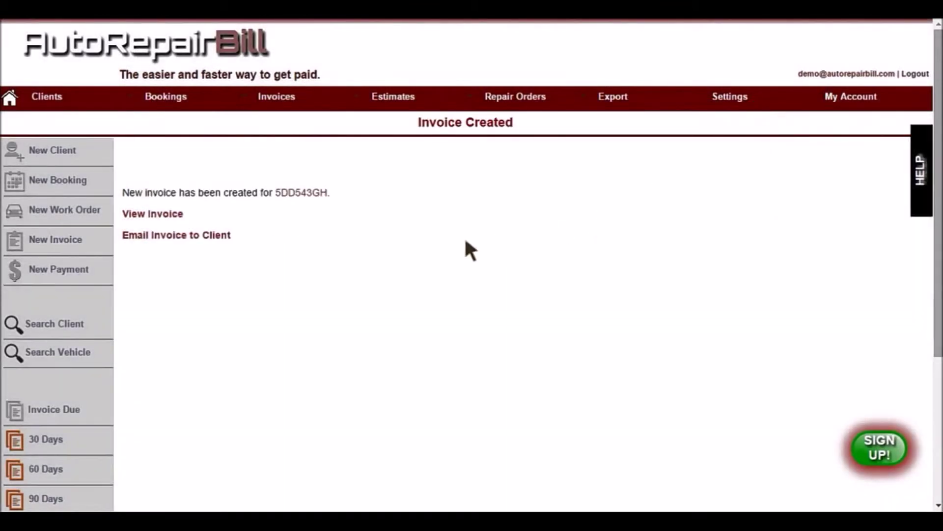
- Review Invoice #573 down to its $233.2 total due, then close the preview
left_click(176, 214)
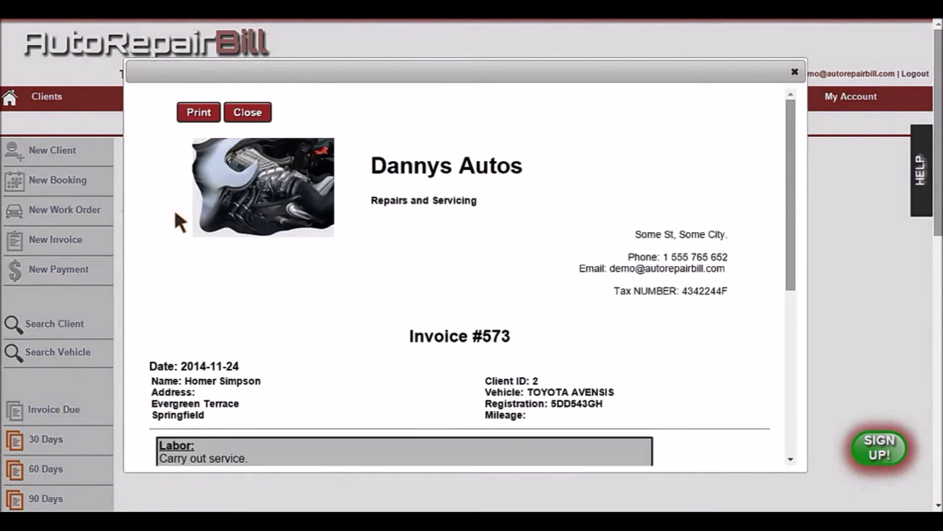
scroll(790, 199, "down", 3)
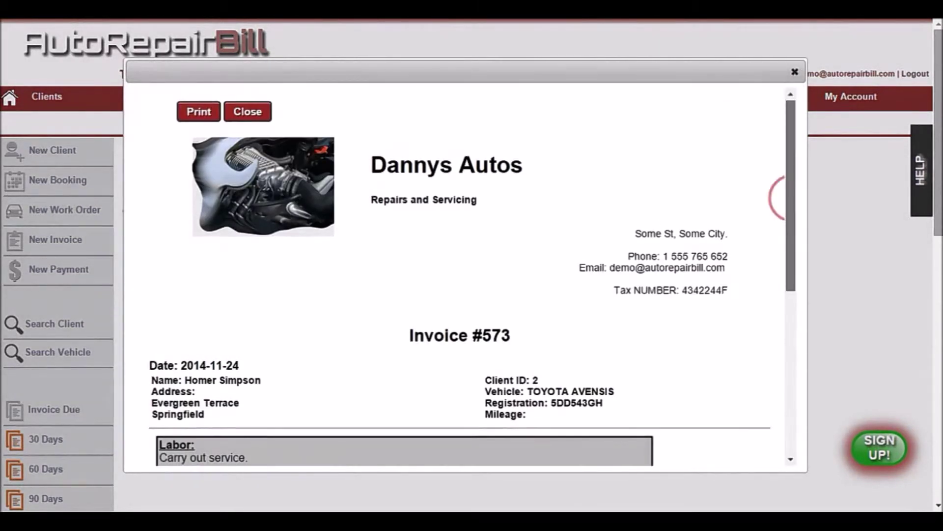
scroll(790, 199, "down", 5)
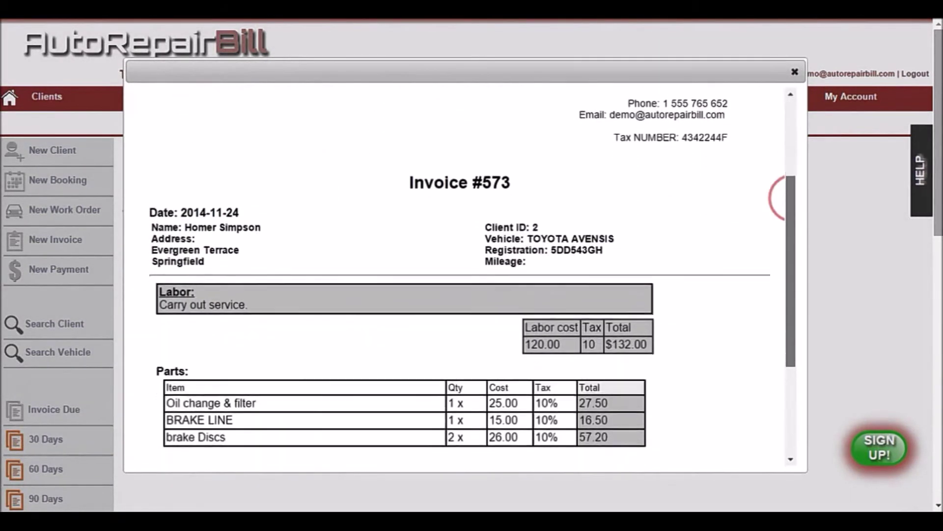
scroll(781, 199, "down", 1)
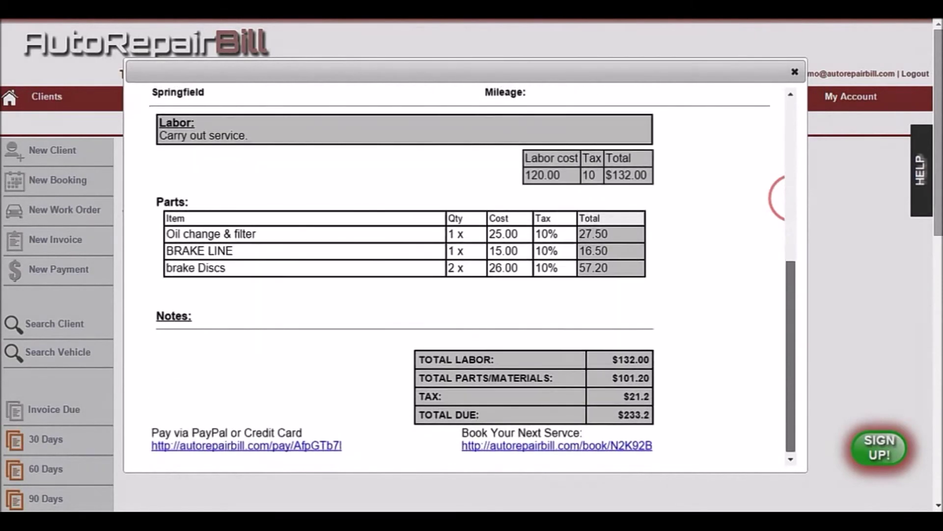
left_click_drag(792, 358, 804, 353)
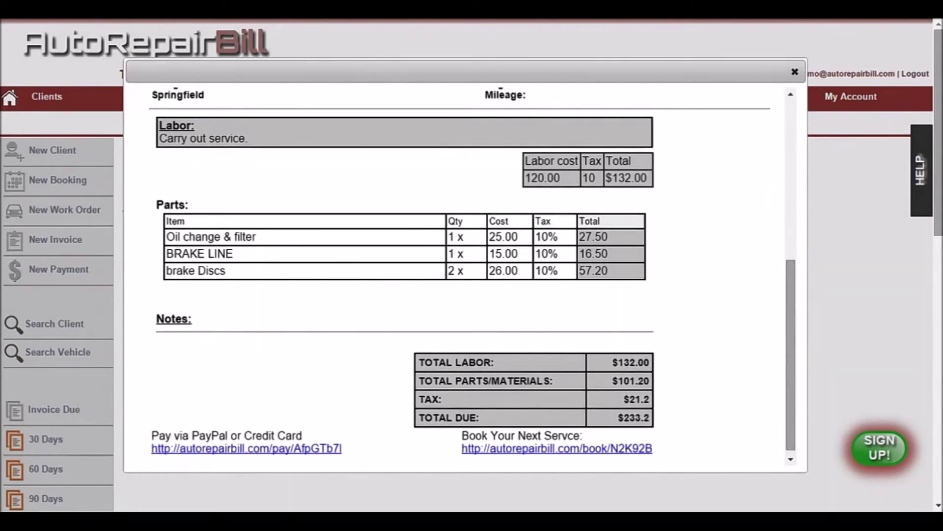
left_click(795, 72)
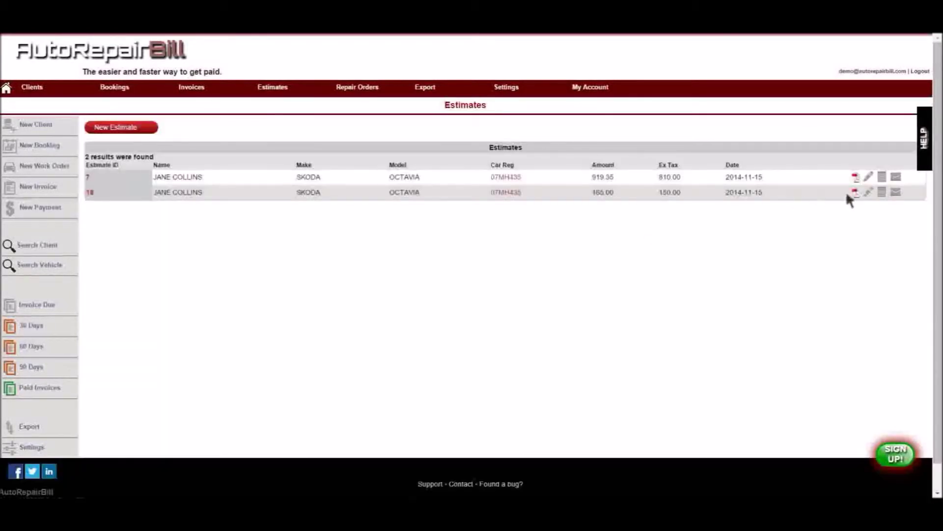
- Convert estimate 7 into a new invoice prefilled with 220.00 bodywork labor and rear parts
left_click(882, 178)
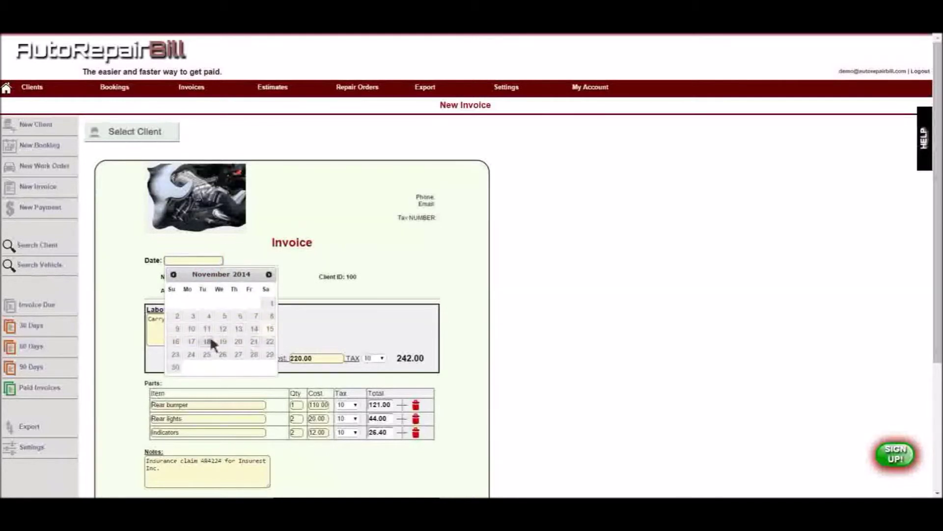
- Date the invoice 2014-11-18 and create it
left_click(208, 341)
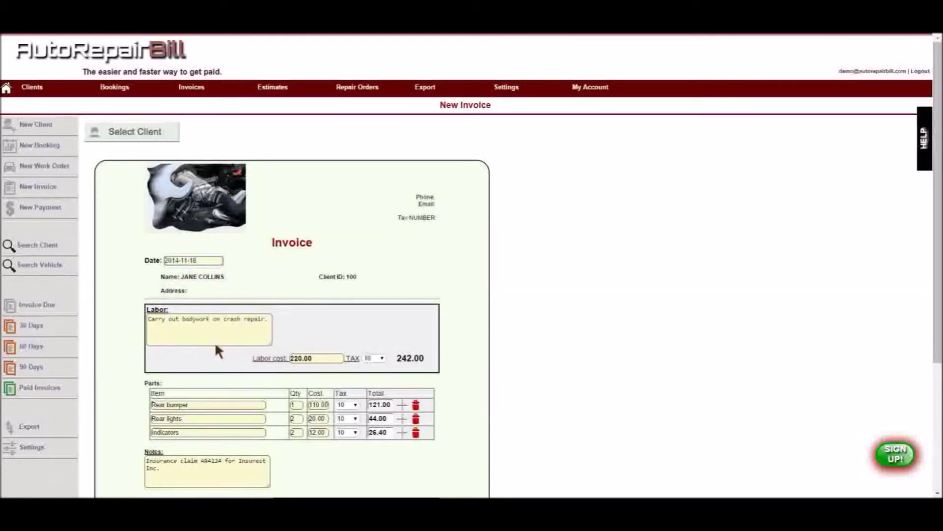
scroll(489, 370, "down", 4)
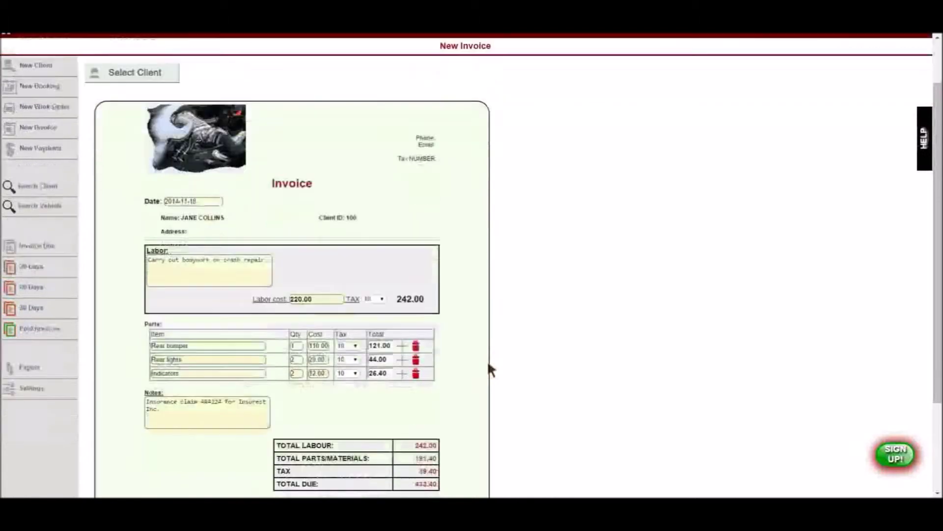
left_click(417, 399)
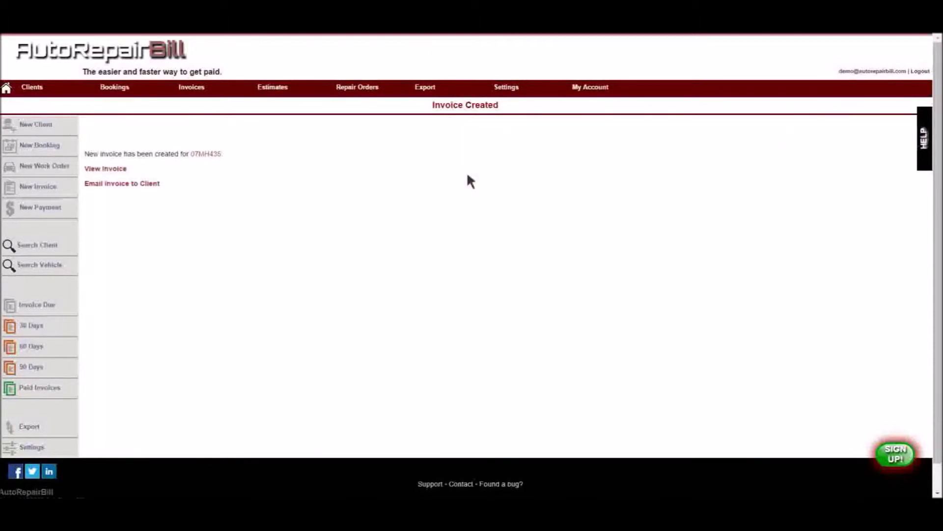
- Check the new invoice's $433.4 total, then show the Invoice Due list
left_click(120, 169)
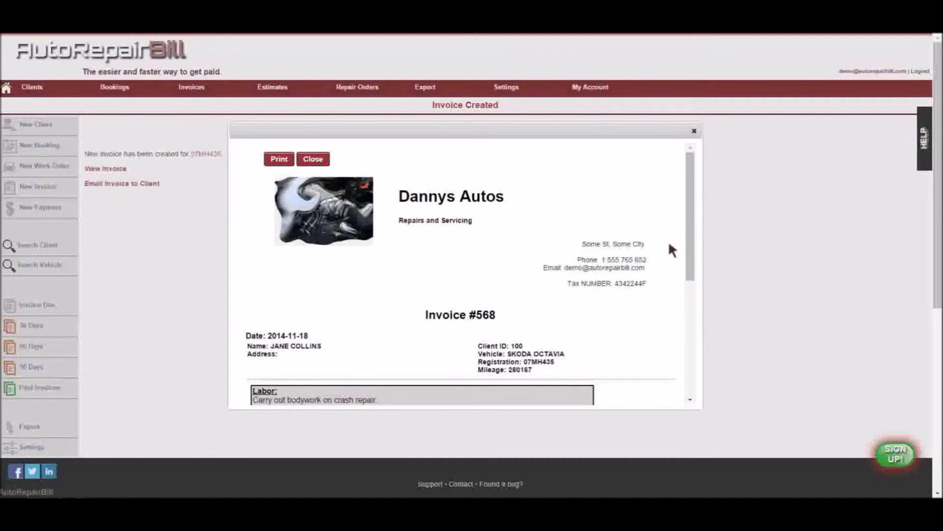
scroll(673, 249, "down", 5)
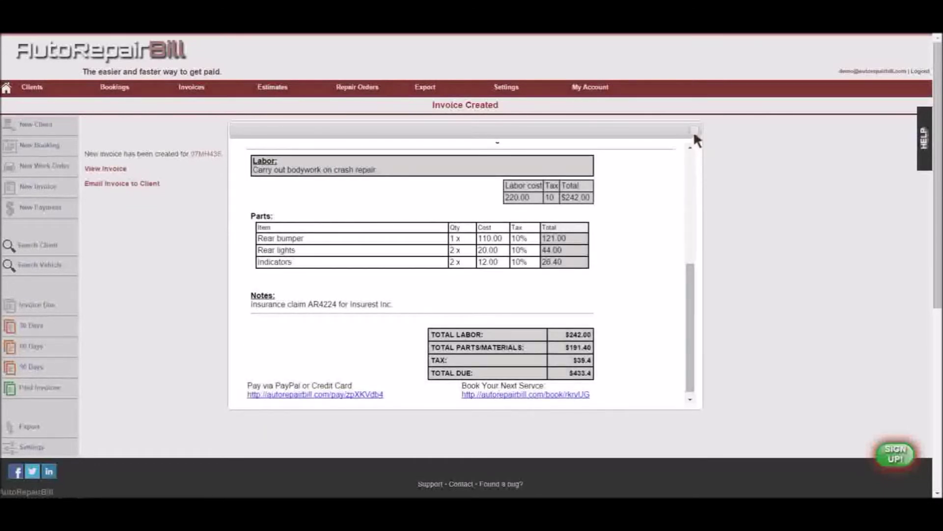
left_click(694, 130)
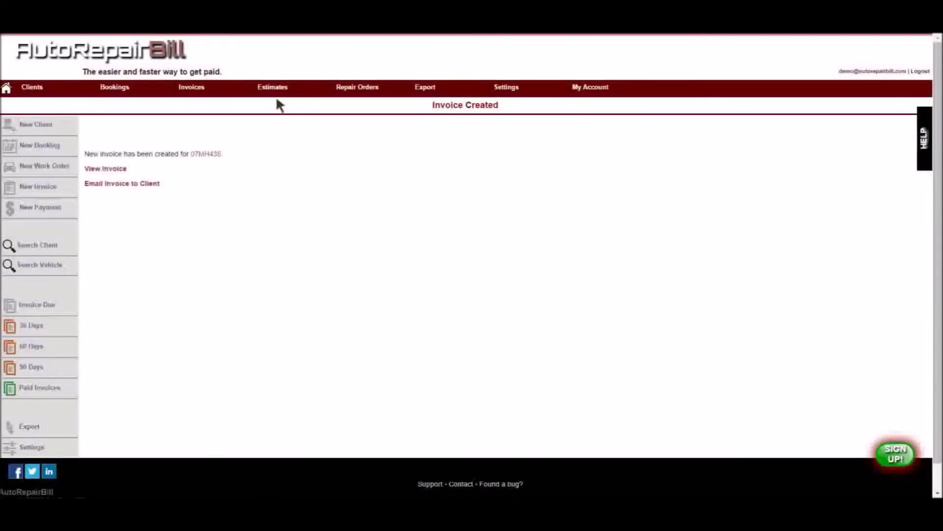
left_click(197, 90)
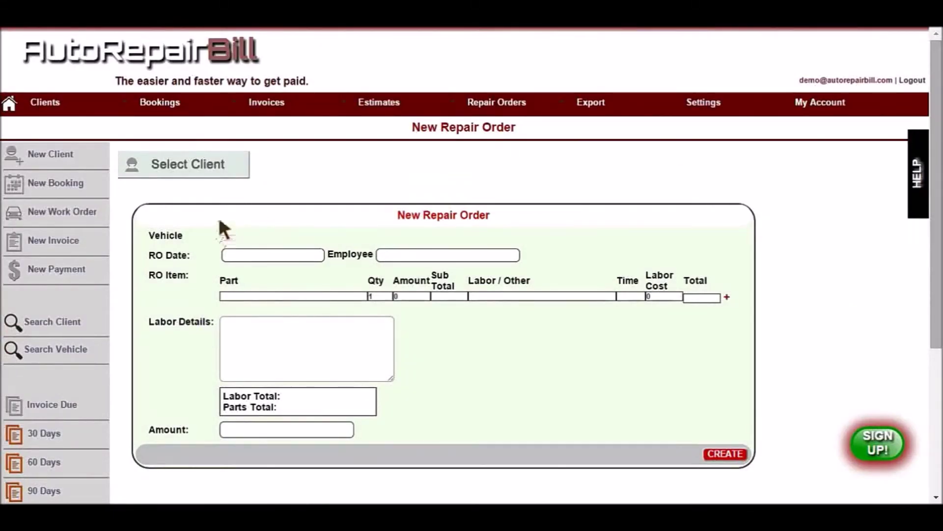
- Choose the Chevrolet Jeep client, set the RO date to 2014-12-22, and assign employee JIMMY
left_click(192, 169)
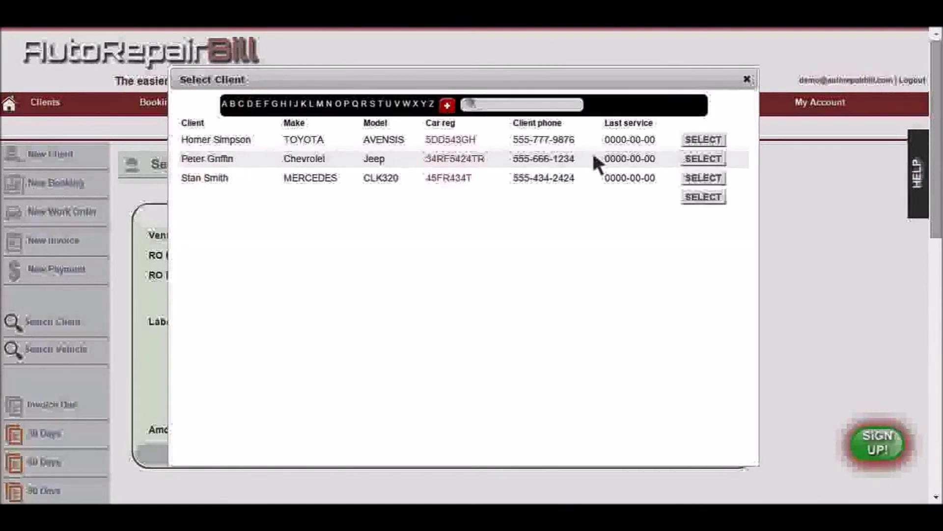
left_click(694, 159)
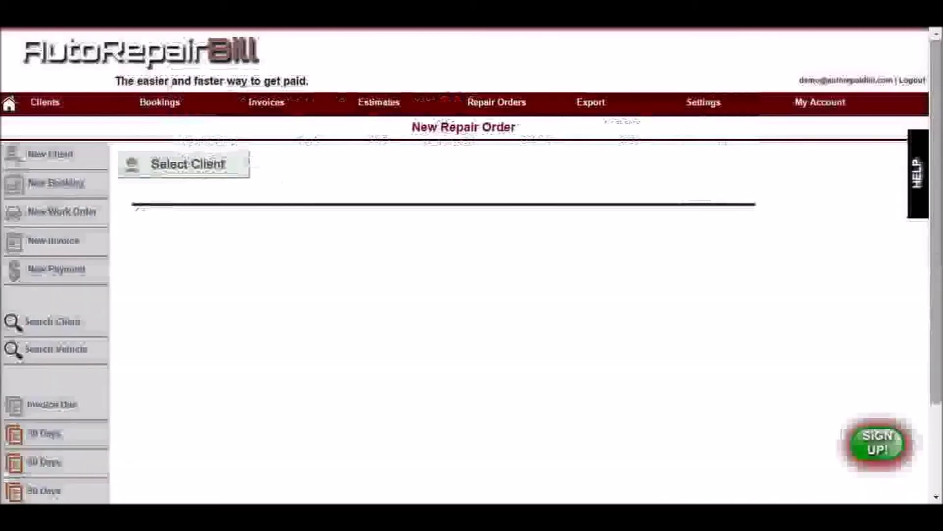
left_click(302, 265)
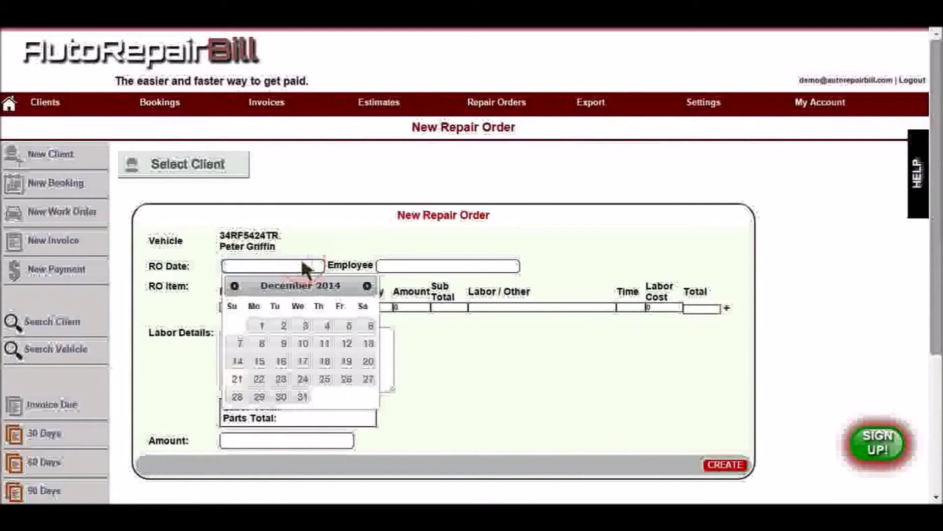
left_click(259, 381)
left_click(418, 266)
type("JIMMY")
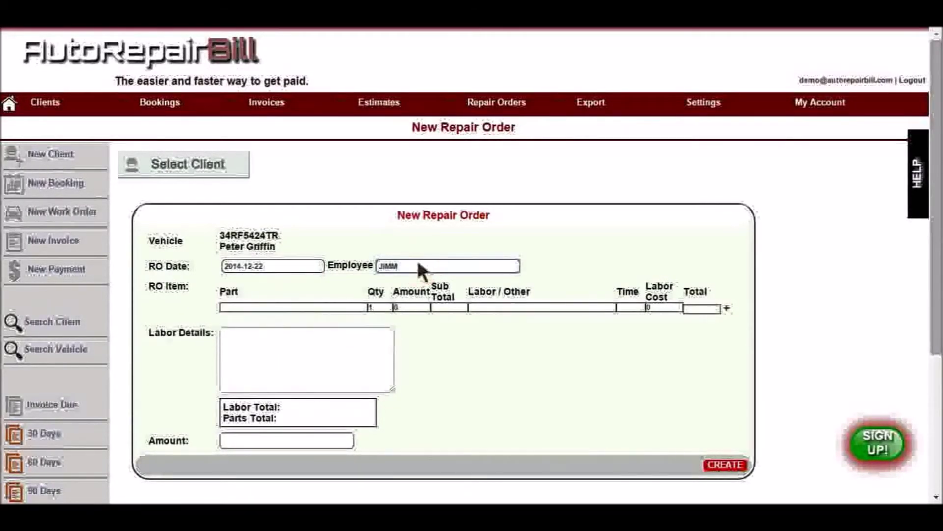
- Add Oil and filter change part at 30 with oil change labor, 1 hour at 35, noted 'Service'
key("Tab")
type("Oi")
key("Tab")
key("Tab")
type("30")
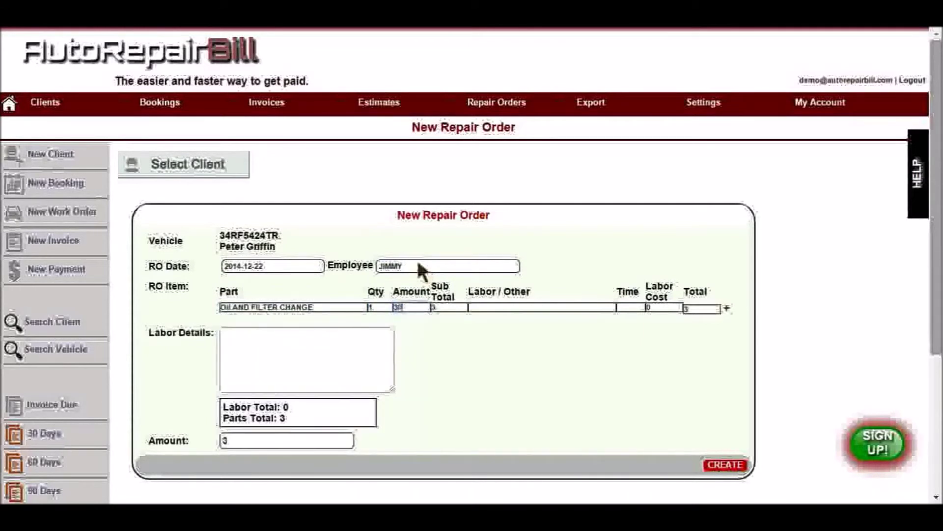
key("Tab")
type("OIL")
key("Down")
key("Return")
key("Tab")
type("1")
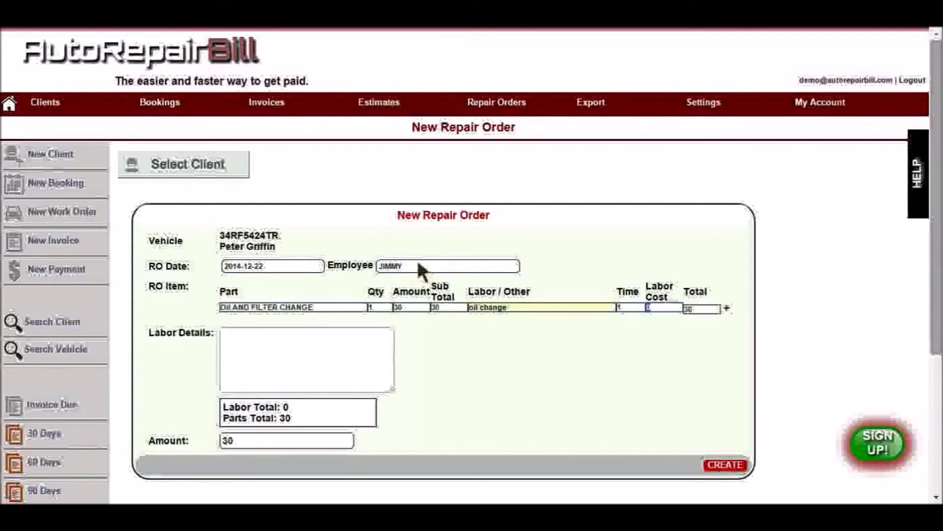
key("Tab")
type("35")
left_click(334, 344)
type("Service")
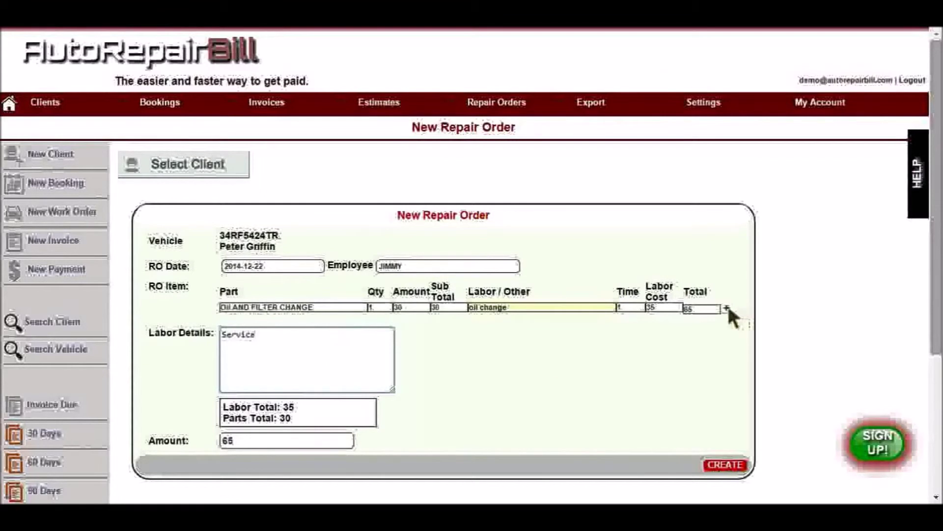
- Add a second row: four brake discs at 22 with Replace brake discs labor, 1 hour at 35
left_click(728, 309)
left_click(342, 325)
type("oi")
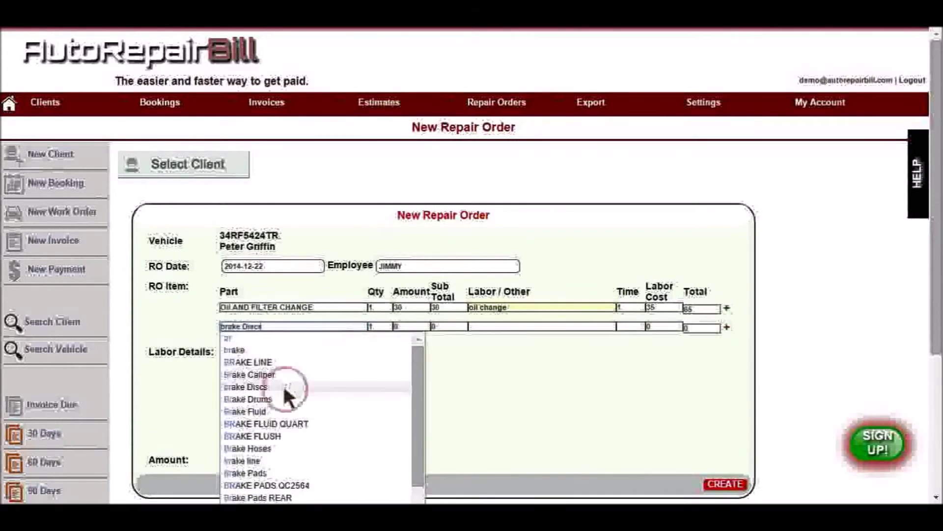
left_click(283, 383)
double_click(379, 323)
type("4")
key("Tab")
type("22")
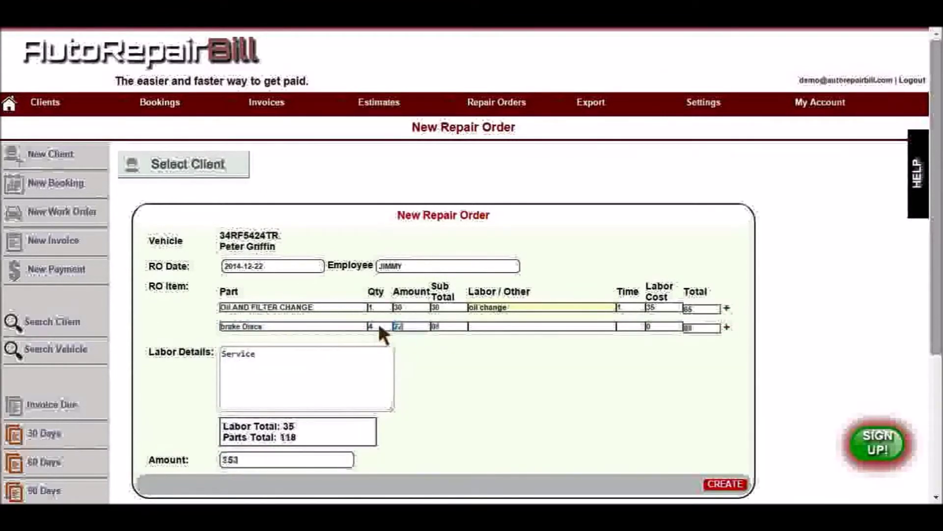
key("Tab")
key("Tab")
type("Rep")
key("Down")
key("Return")
key("Tab")
type("1")
key("Tab")
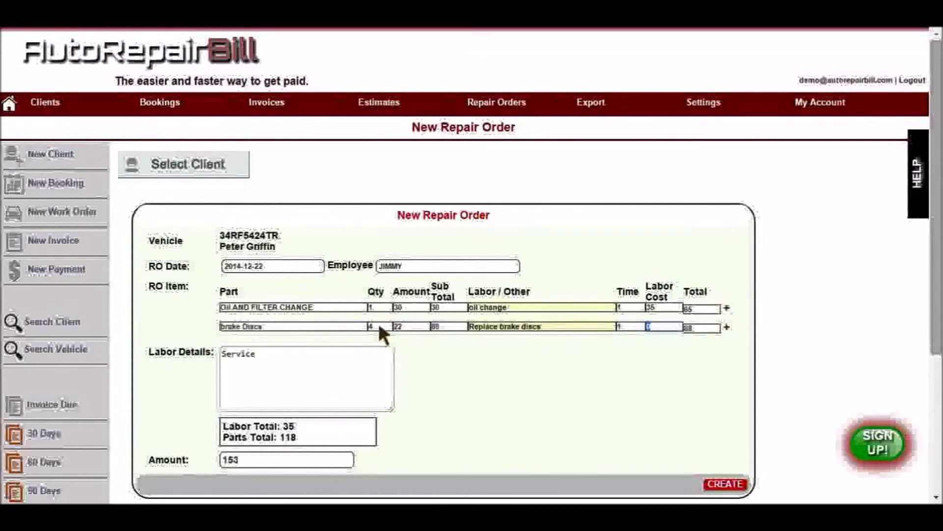
type("35")
key("Tab")
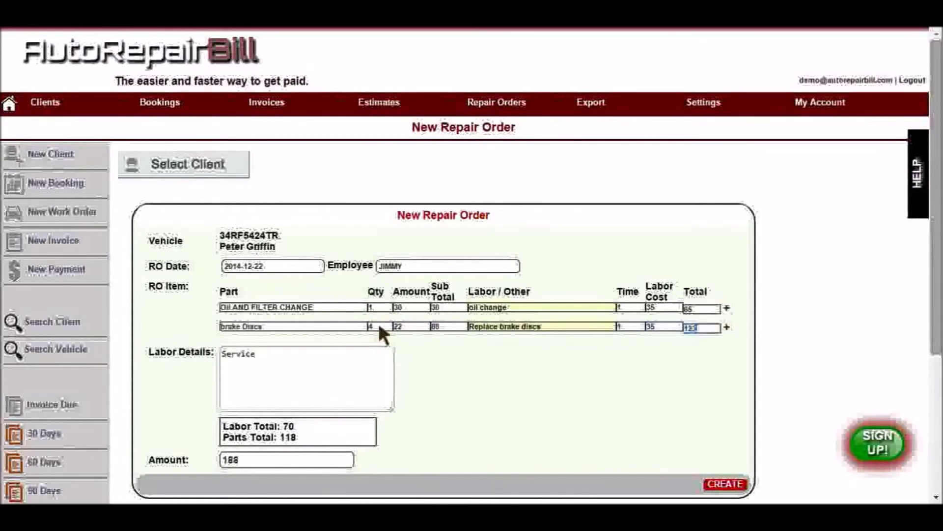
- Save the repair order as #16 at 193.64, review it, then close the view
left_click(737, 484)
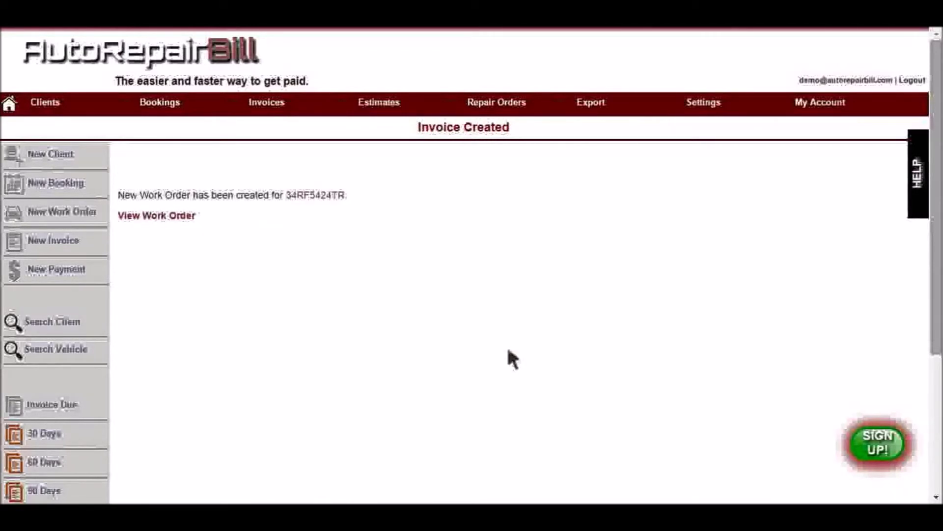
left_click(173, 215)
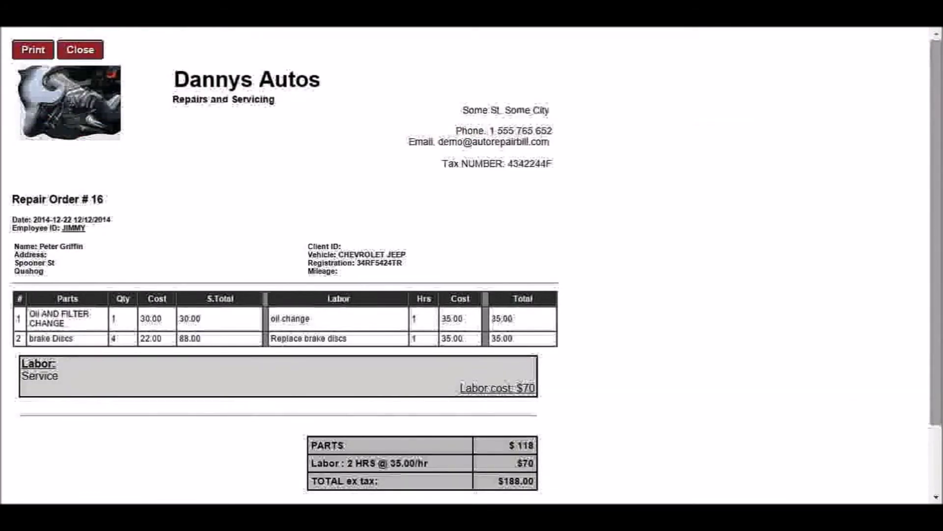
left_click(74, 53)
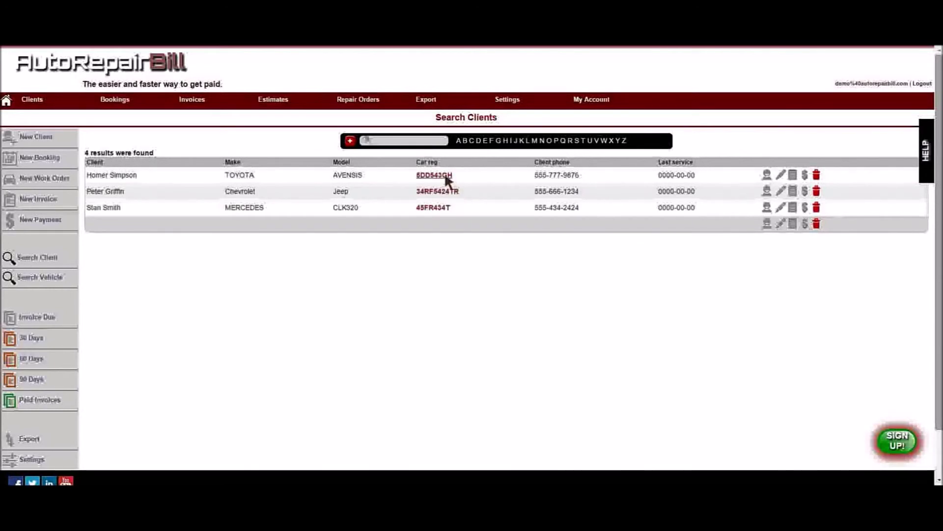
left_click(446, 192)
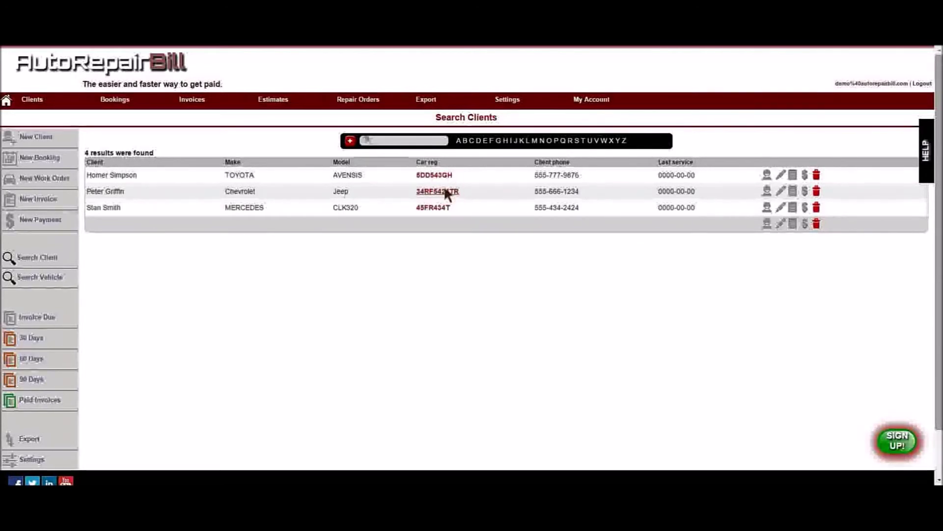